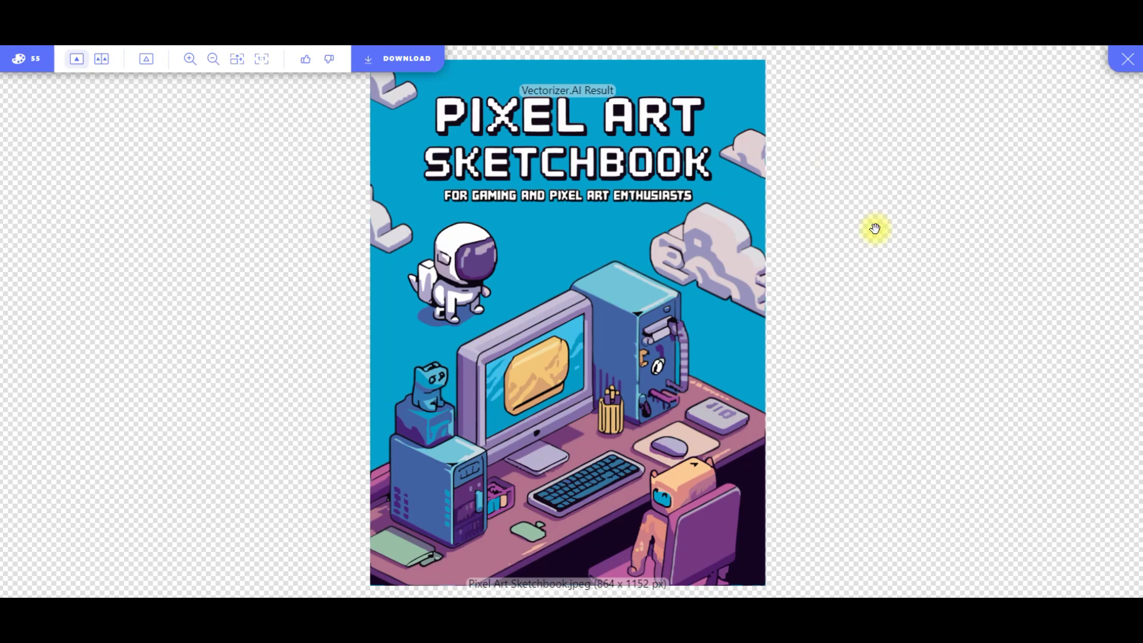
Switch to the Book Bolt cover project and upload the Pixel Art Sketchbook PNG as an image on the cover
click(923, 275)
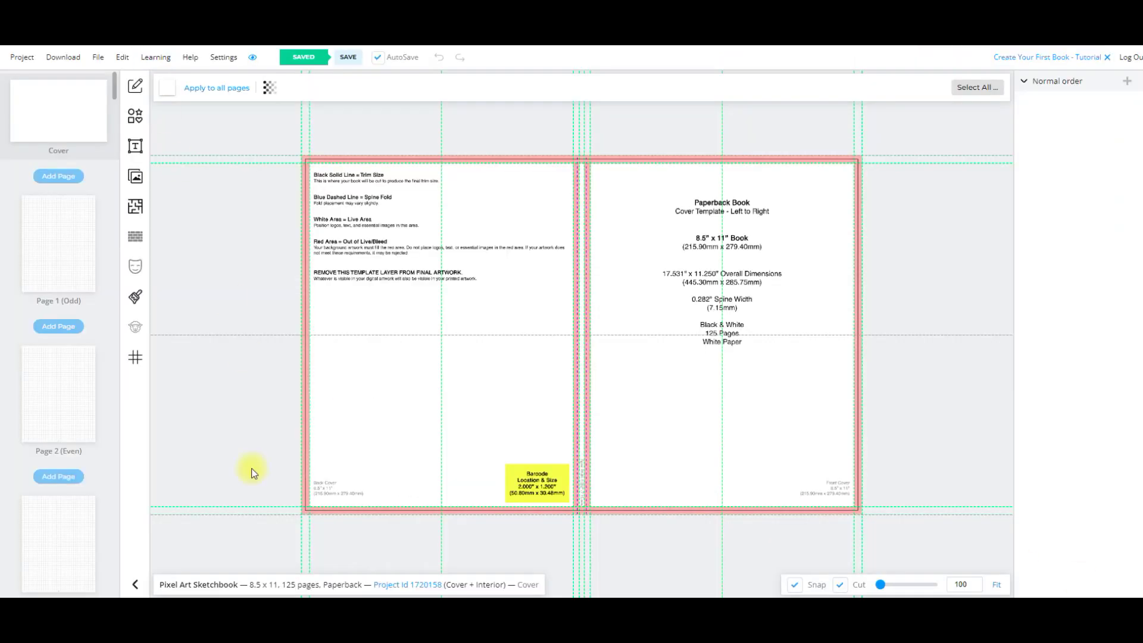
click(135, 177)
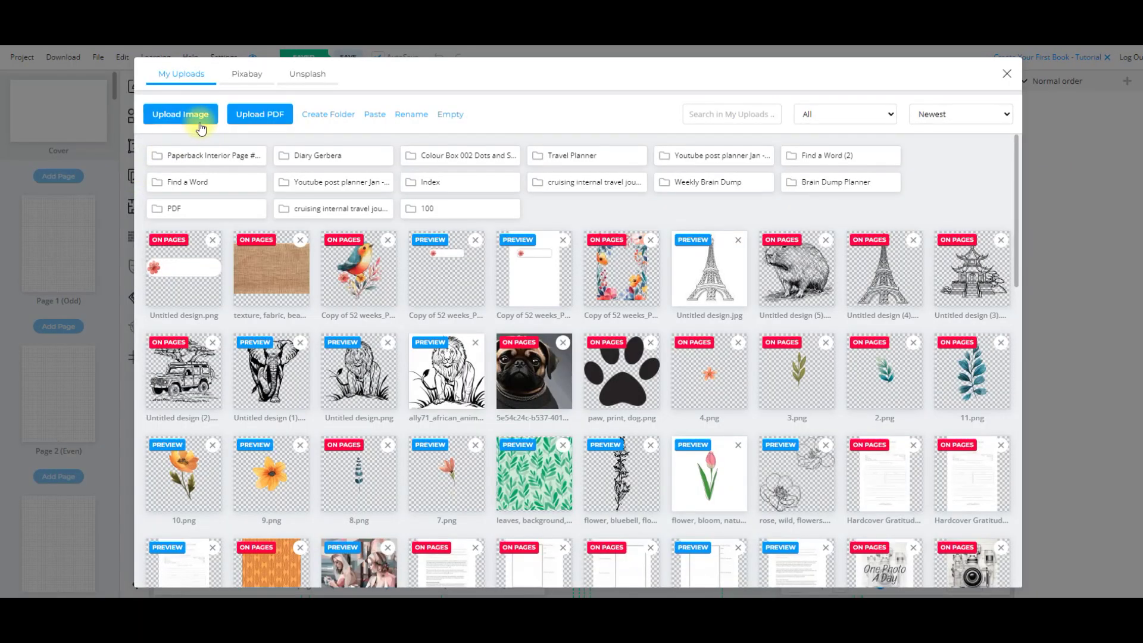
click(182, 115)
click(258, 141)
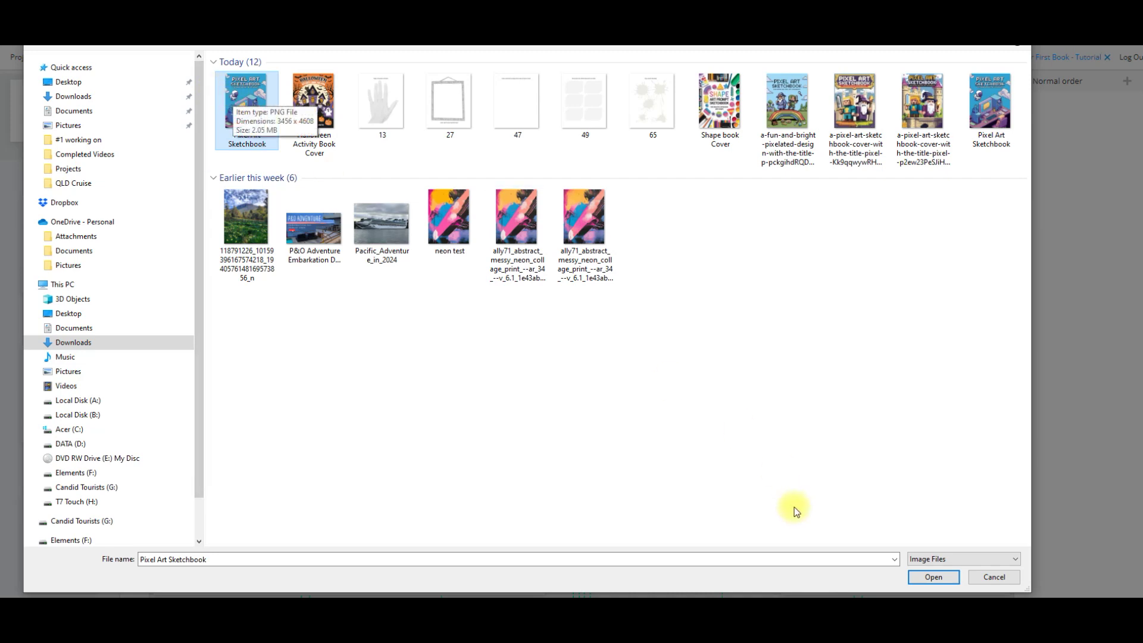
click(952, 577)
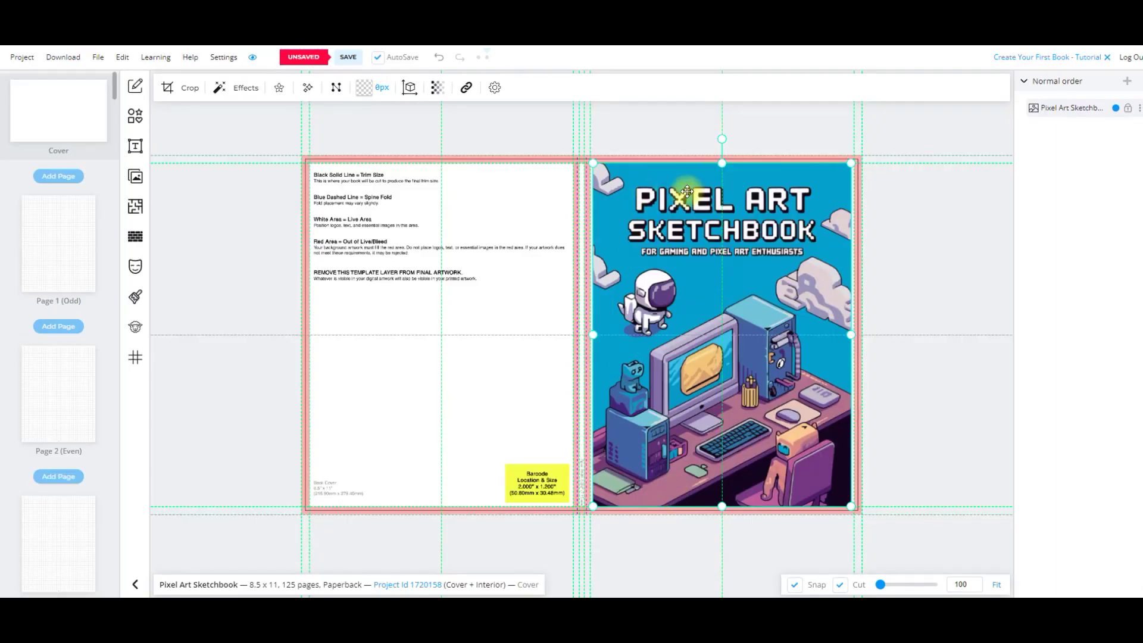
Enlarge and position the Pixel Art Sketchbook image so it fills the front cover out to the bleed edges
drag(851, 161, 859, 157)
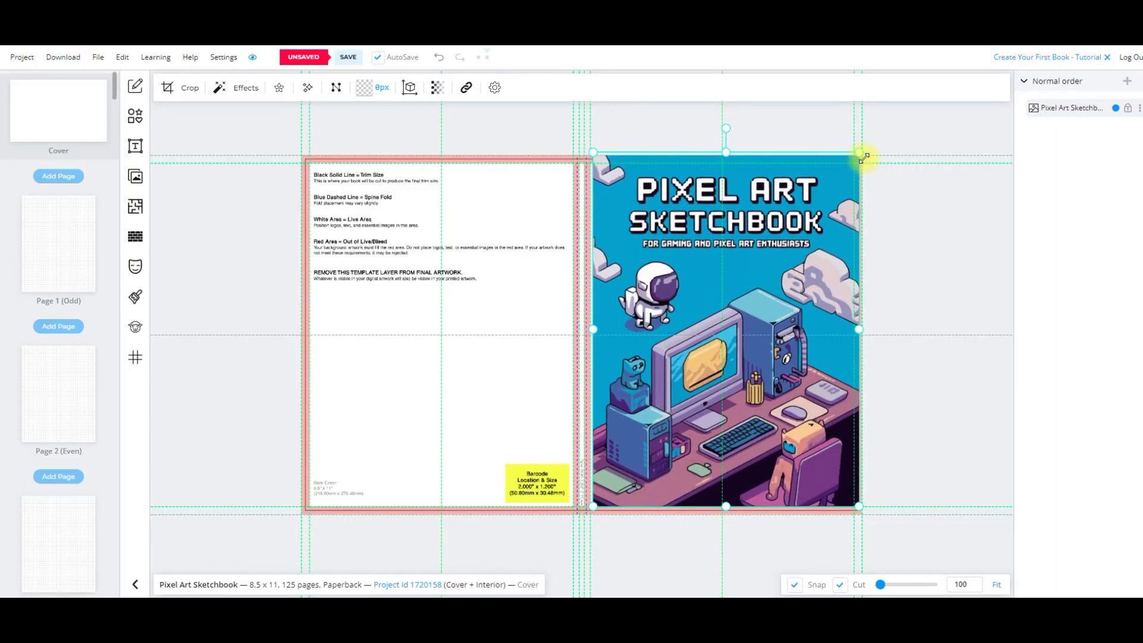
drag(749, 465, 744, 445)
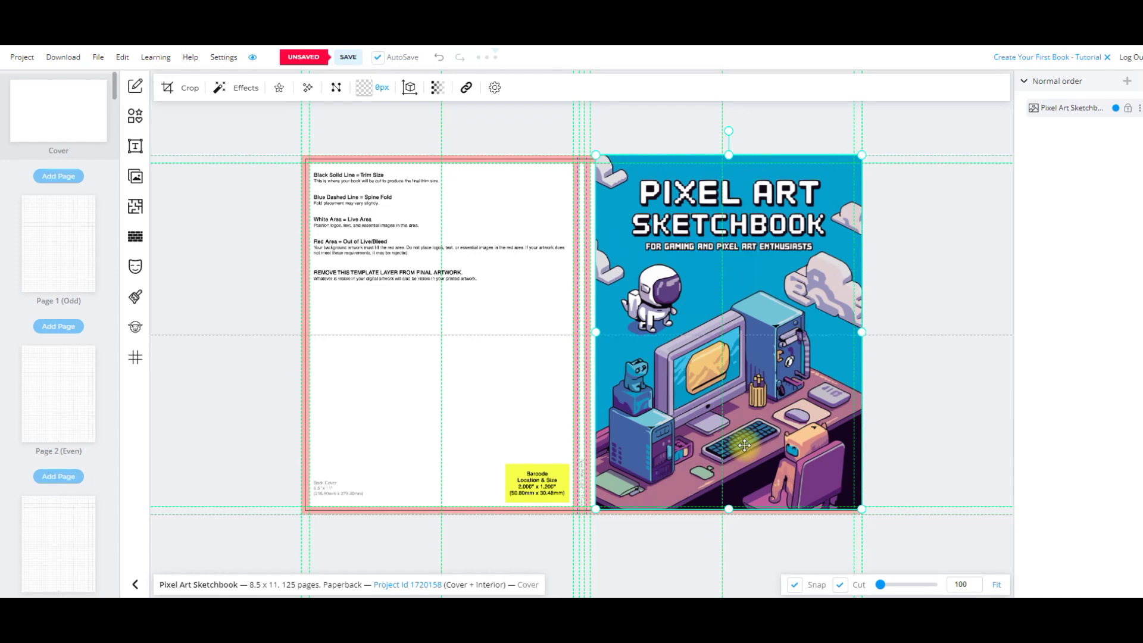
drag(596, 509, 589, 513)
click(979, 432)
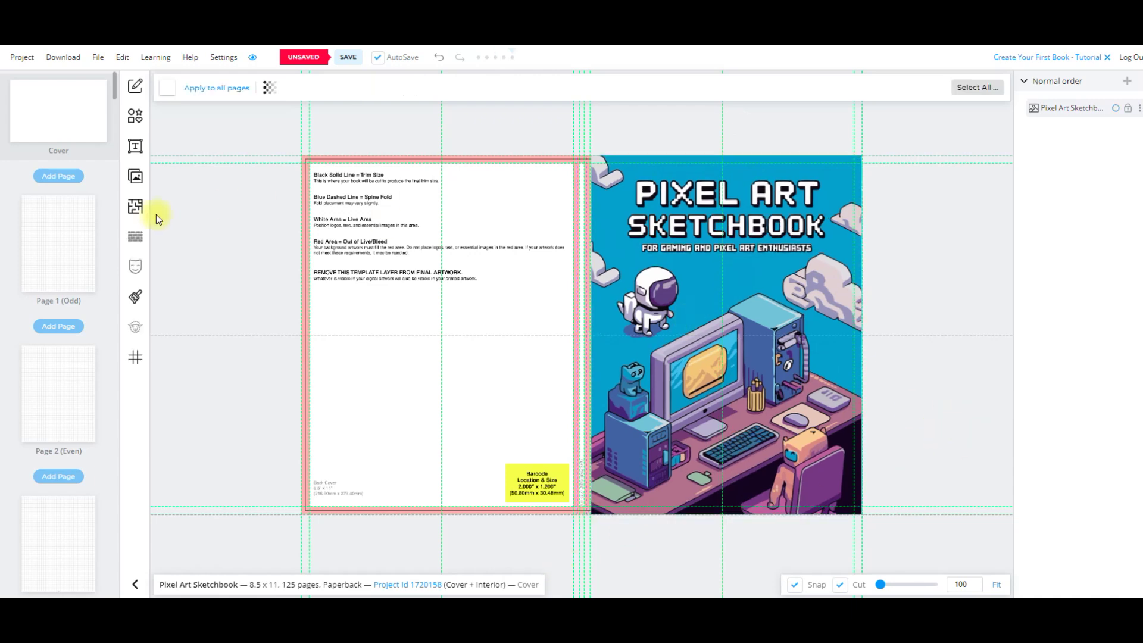
Add a rectangle that covers the whole back cover and spine up to the front cover image
click(135, 116)
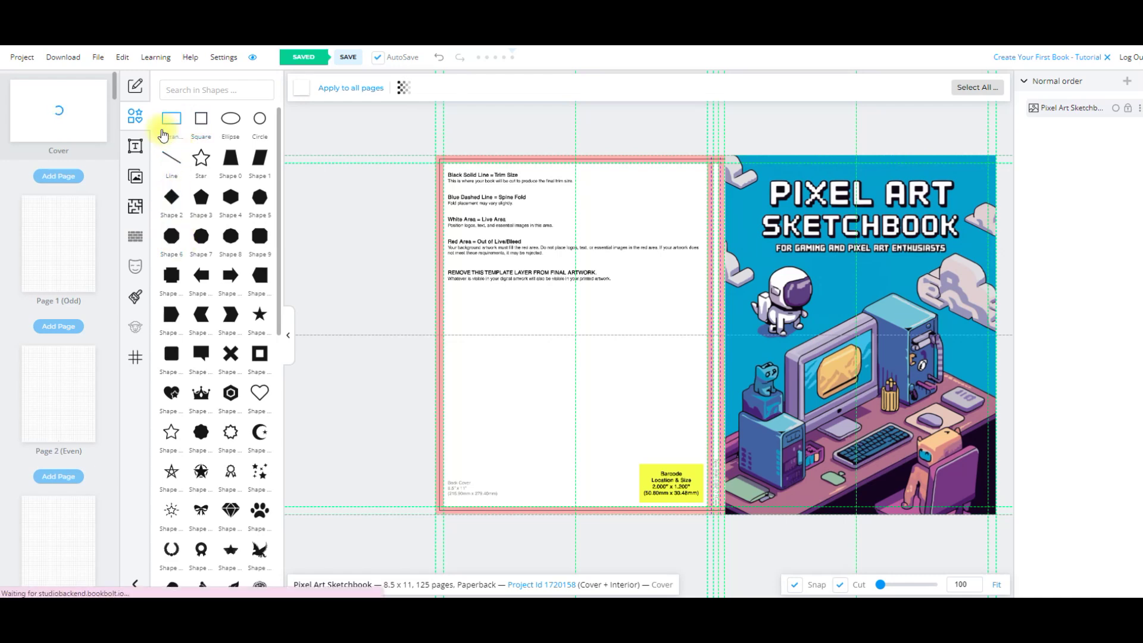
click(170, 119)
drag(663, 306, 485, 192)
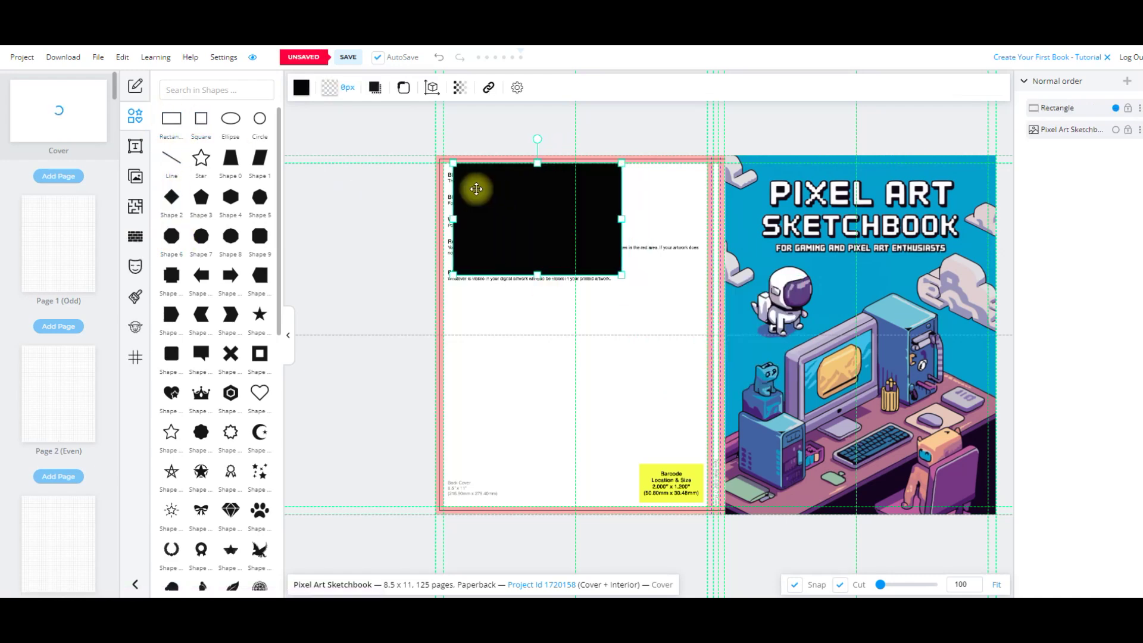
double_click(484, 192)
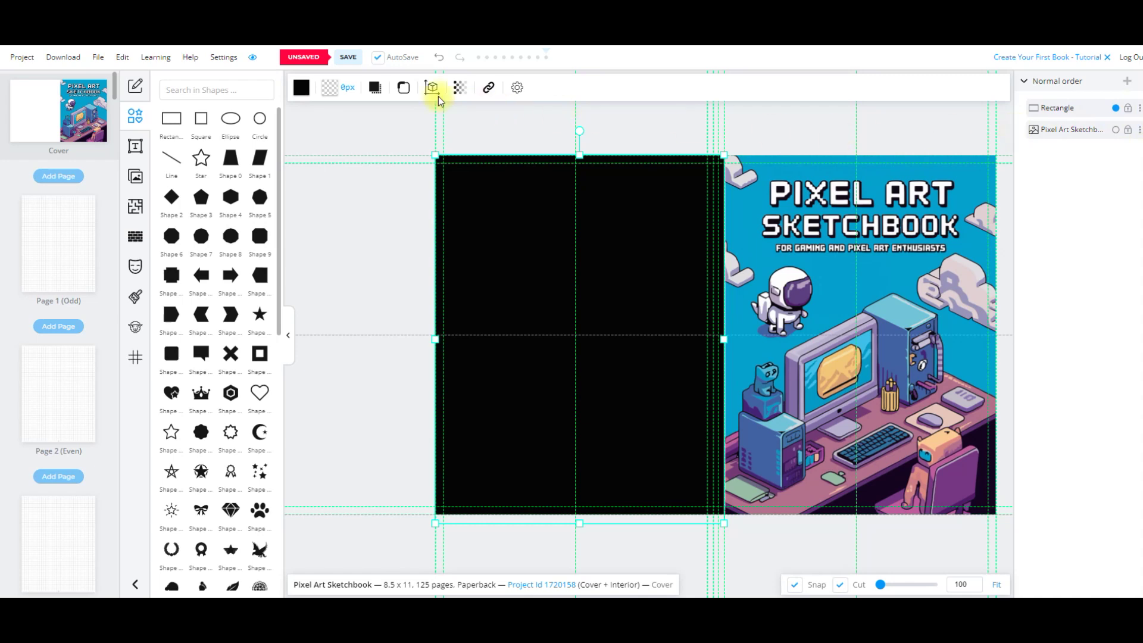
Fill the back cover rectangle with the blue (#2CA0CF) sampled from the front cover image's background
click(301, 87)
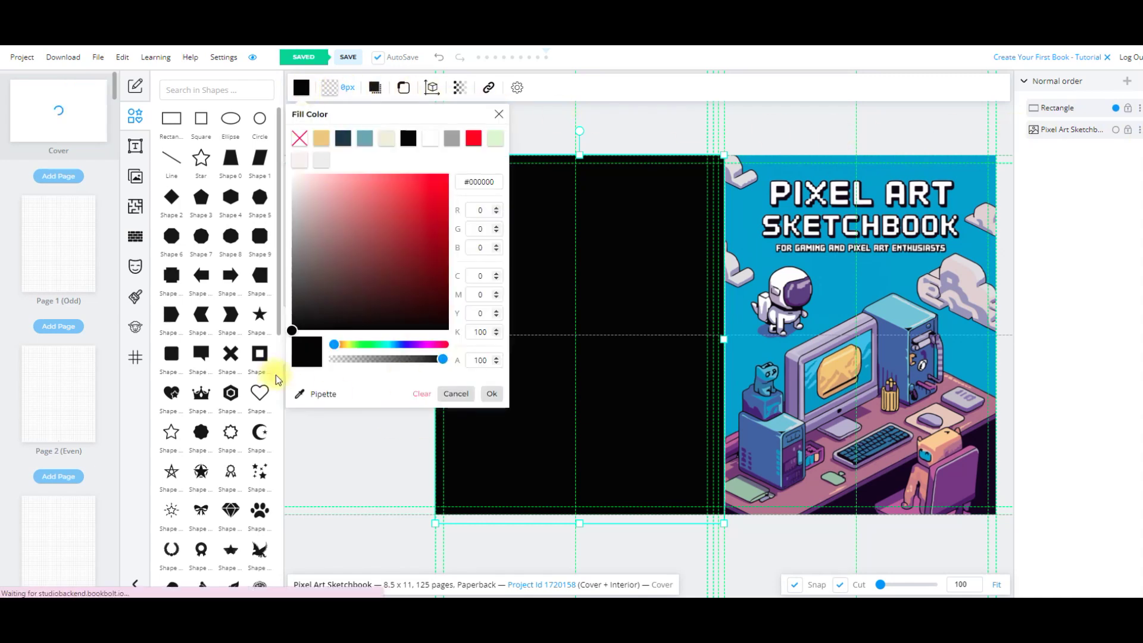
click(300, 393)
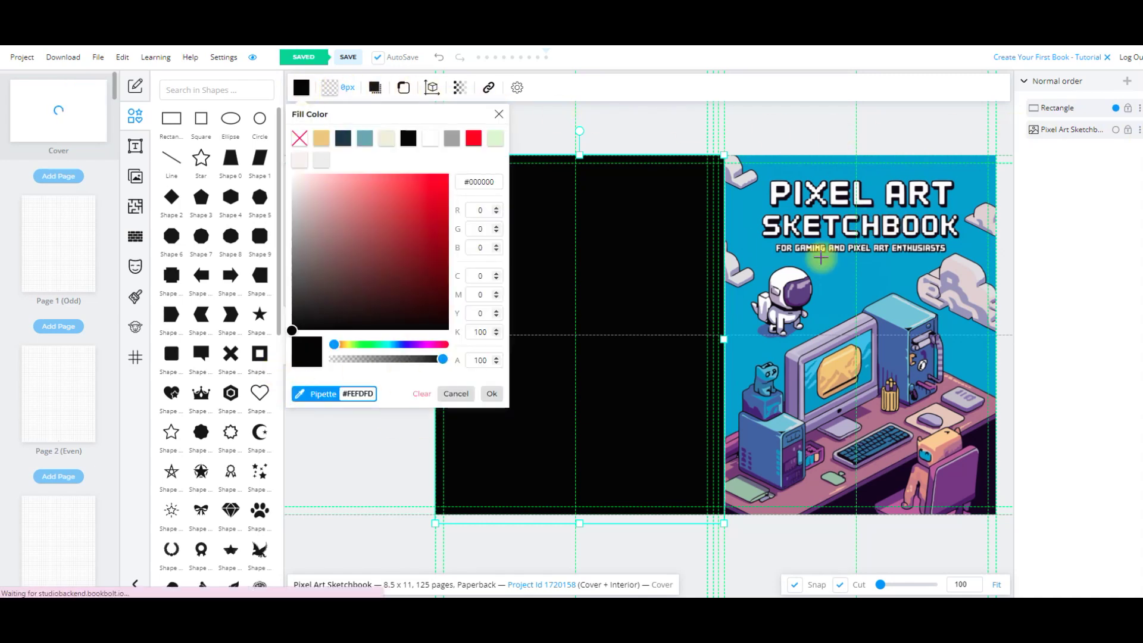
click(752, 230)
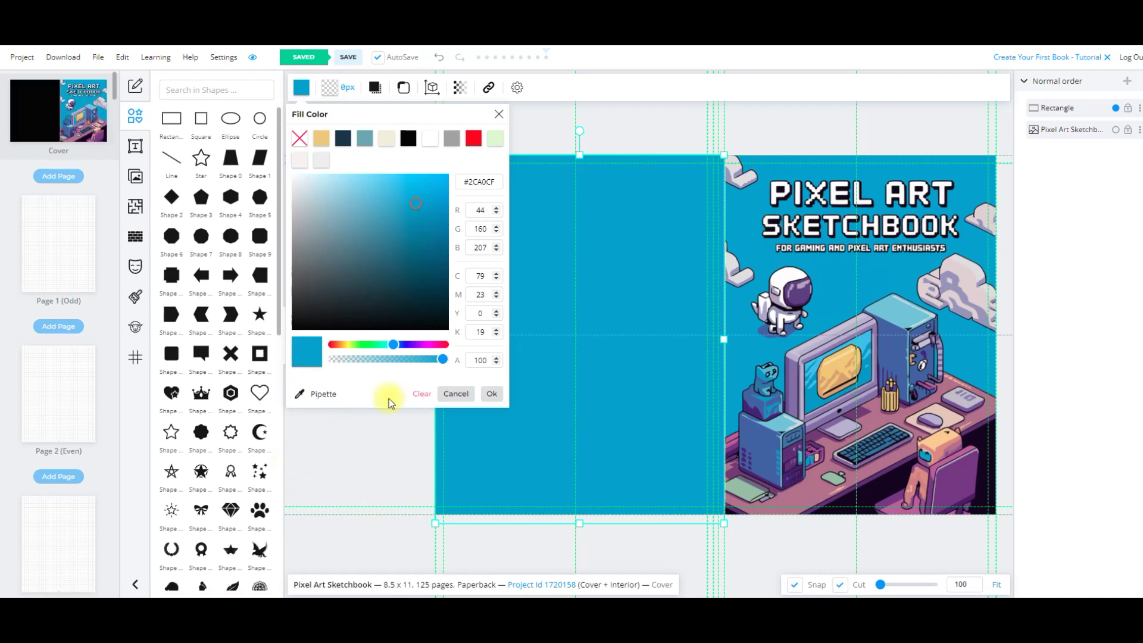
click(492, 394)
key(Escape)
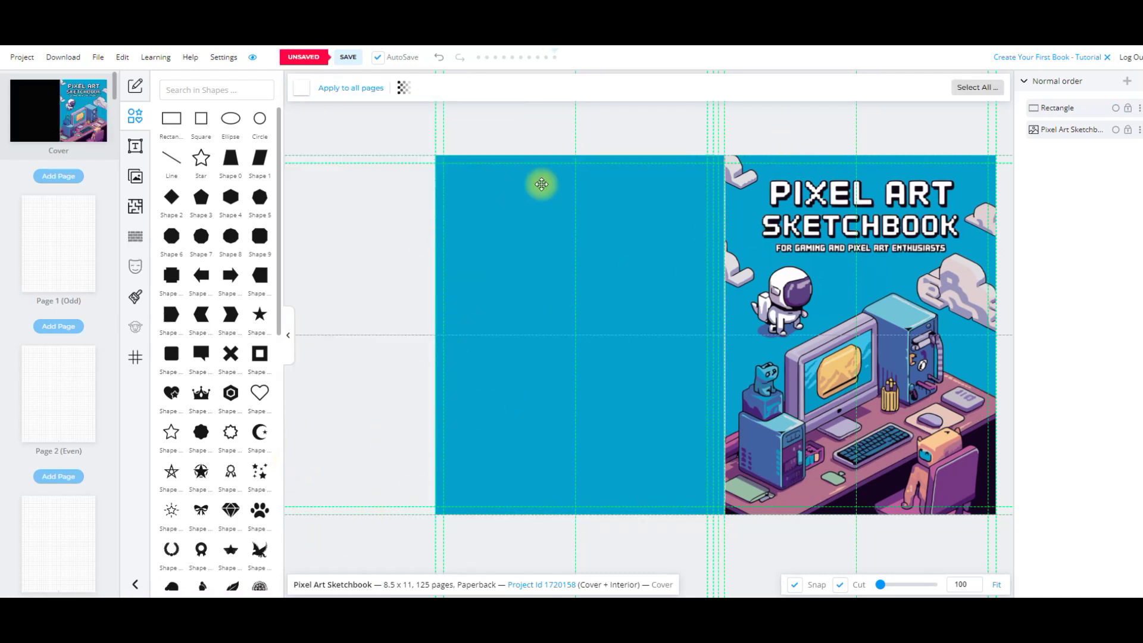
Add a multiline text box in the upper part of the back cover
click(135, 146)
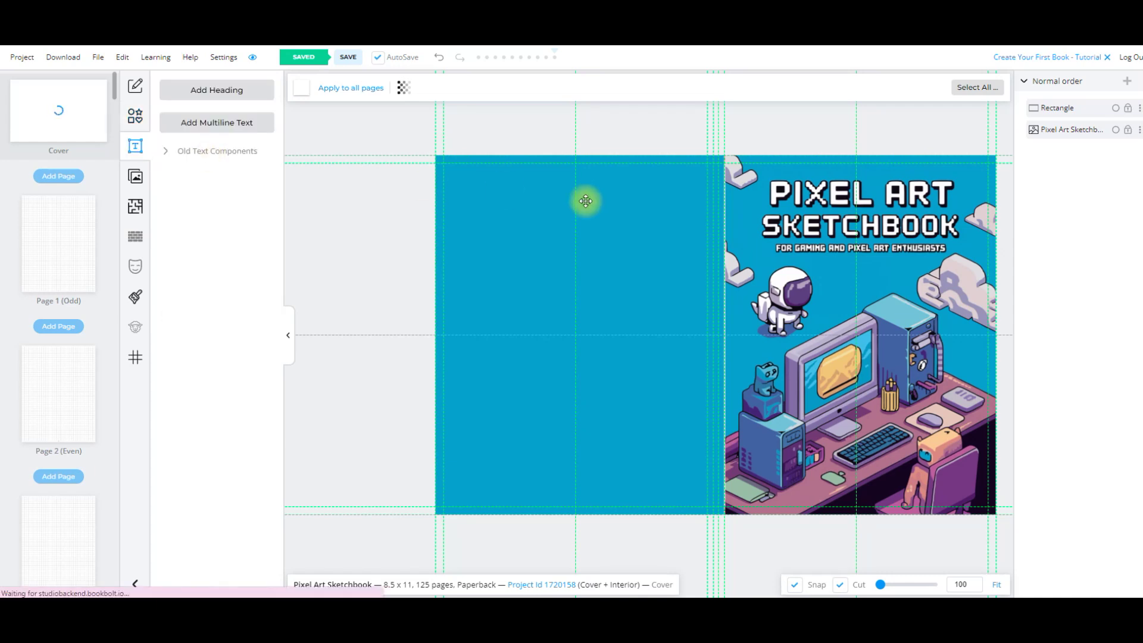
click(198, 122)
drag(658, 301, 523, 226)
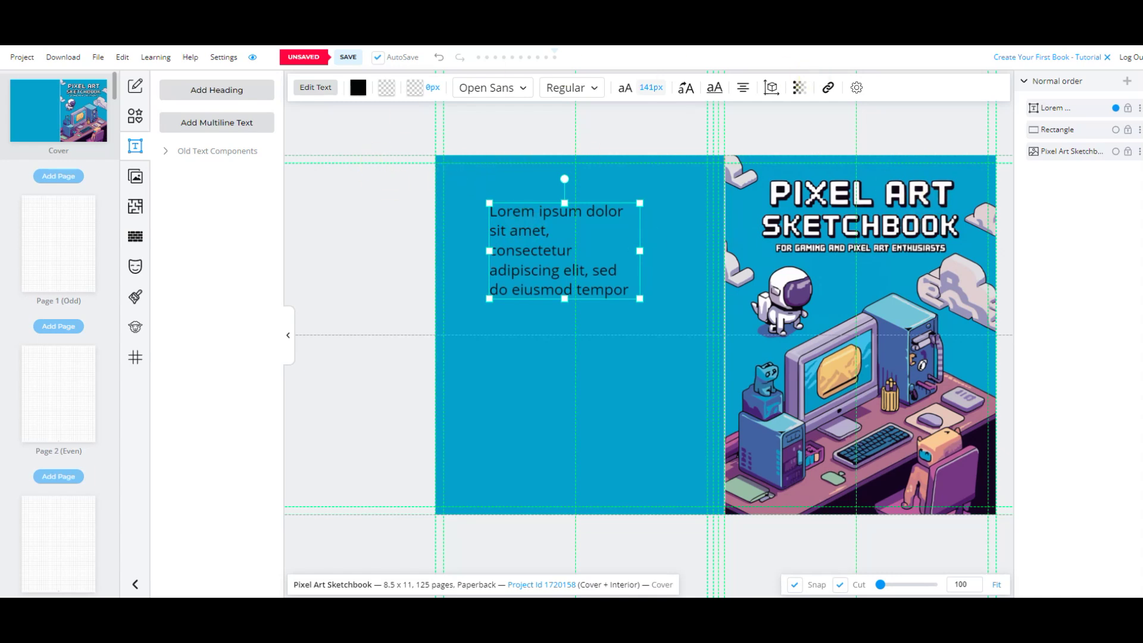
Open ChatGPT in a new browser tab
key(ctrl+t)
click(64, 45)
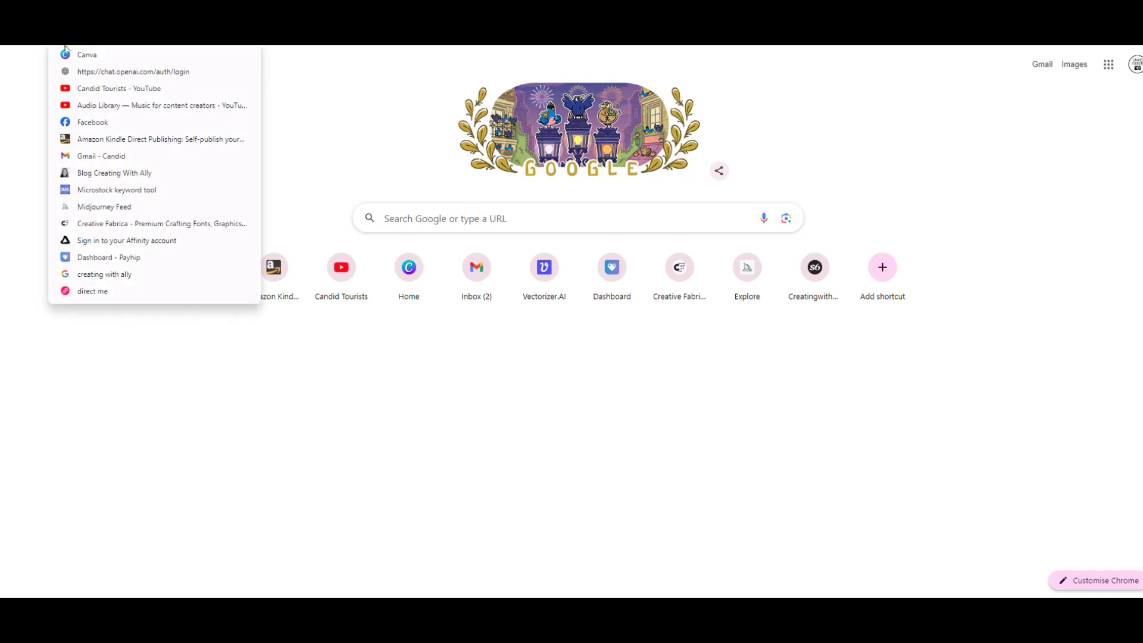
click(98, 71)
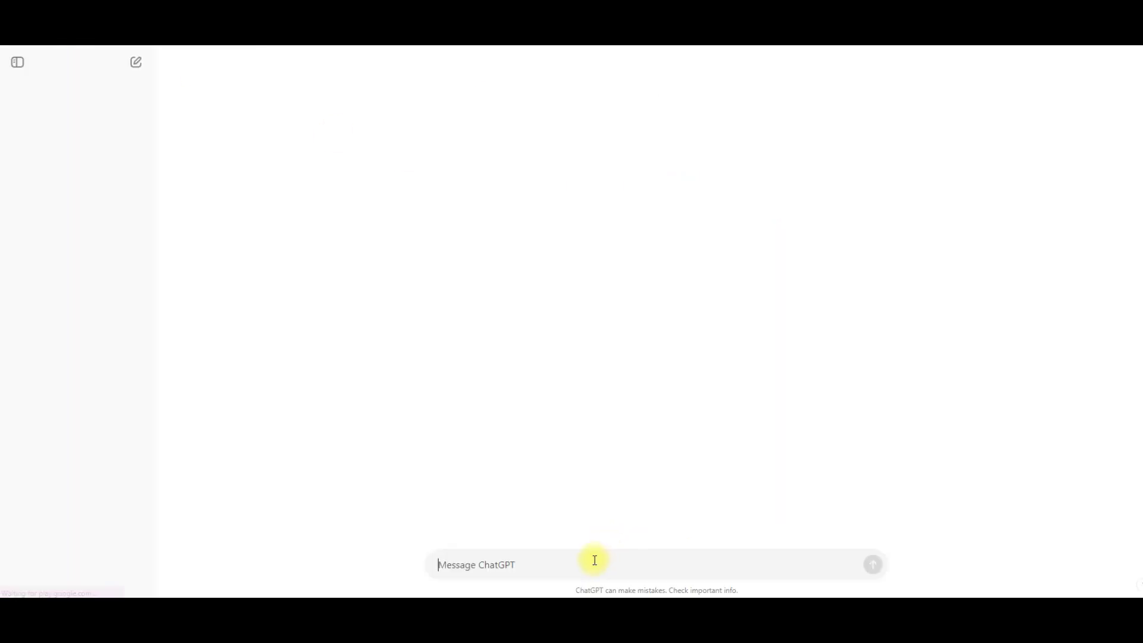
Ask for a book blurb for a "grib sketchbook" for creating pixelated drawings, as a paragraph with dot points on the benefits of drawing this way
text(can you write a book blurb for a grib s)
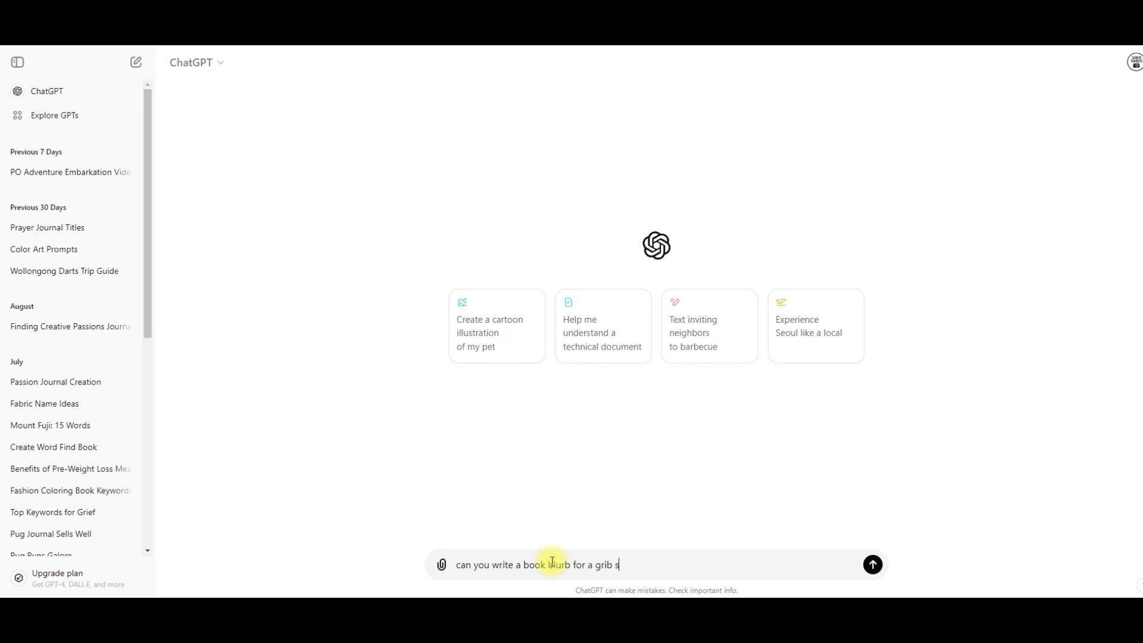
text(ketchbook that can be used t)
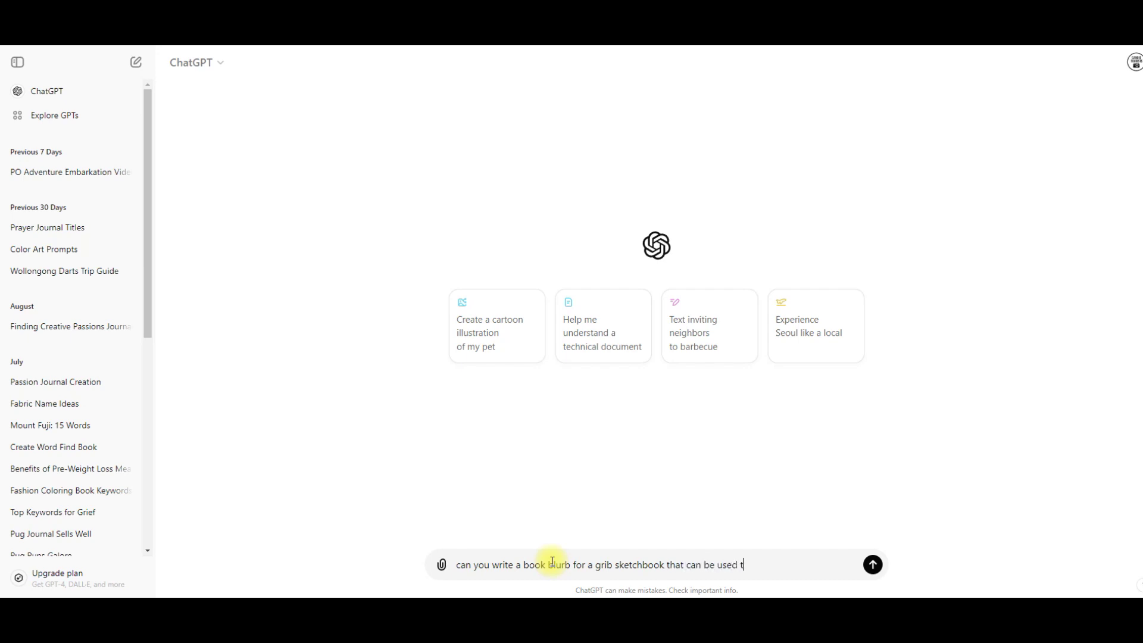
text(o crea)
text(te pixelated fo)
text(rawings)
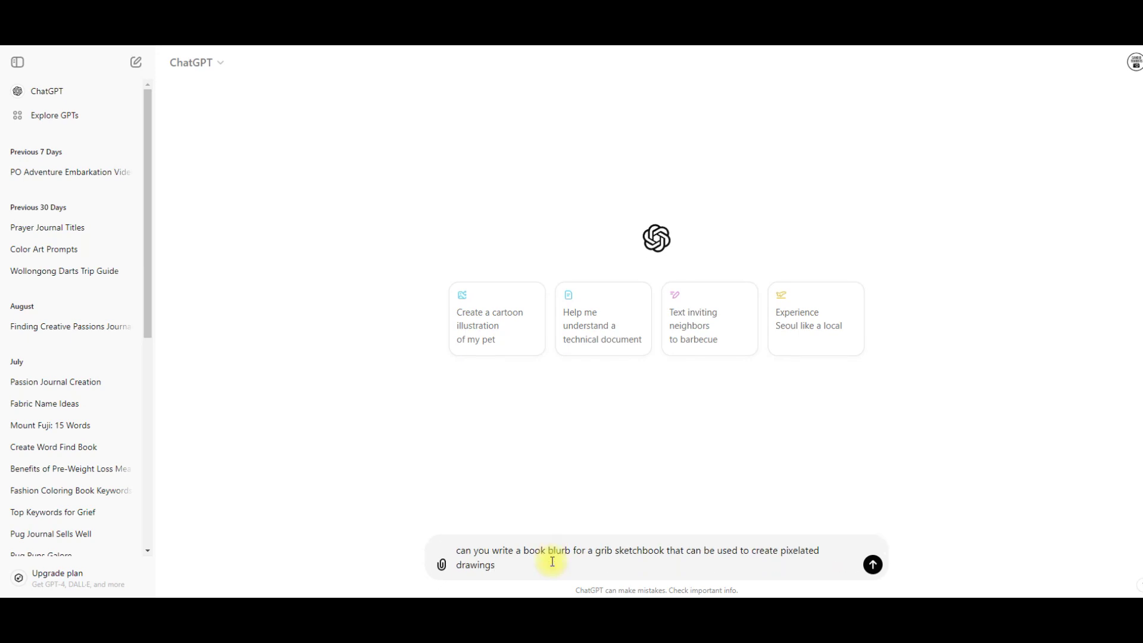
text(. Can you write this into a paragraph with dot points for th)
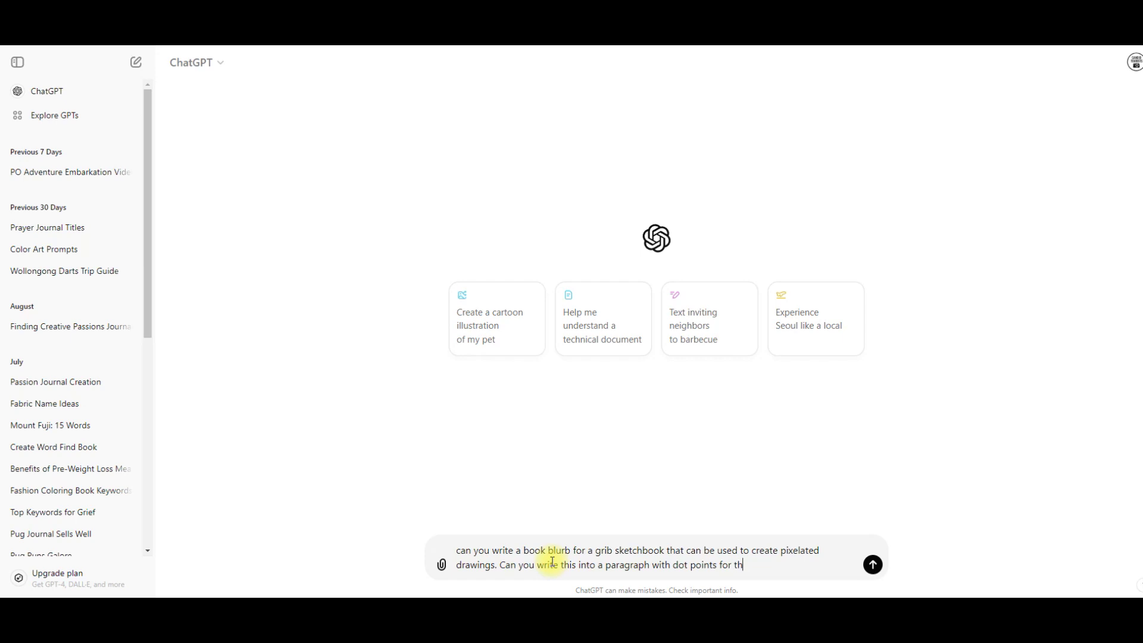
text(e benefits of drawing in this way)
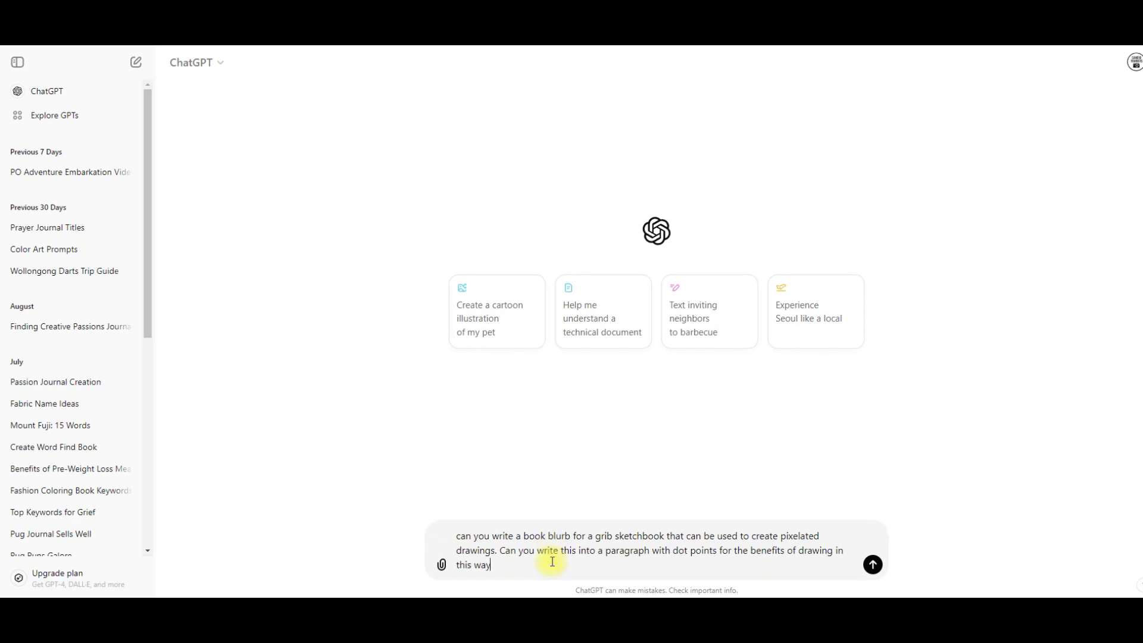
text(.)
key(Return)
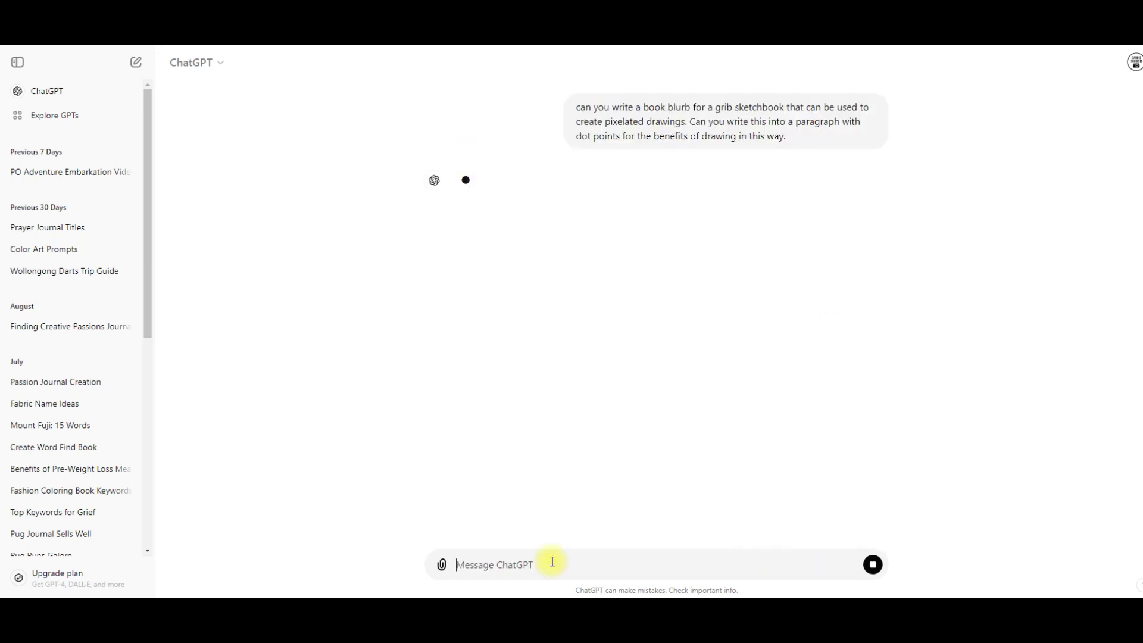
Replace the back cover's placeholder text with the blurb copied from ChatGPT and make the "Benefits of drawing with a grid sketchbook:" heading bold
drag(784, 463, 459, 219)
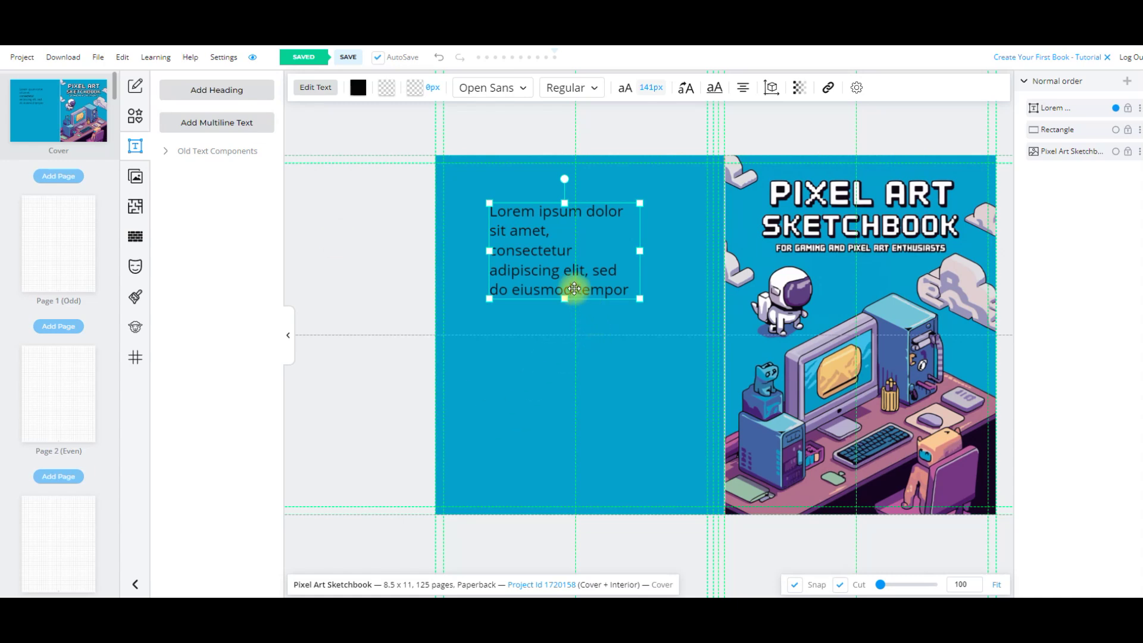
drag(495, 290, 486, 215)
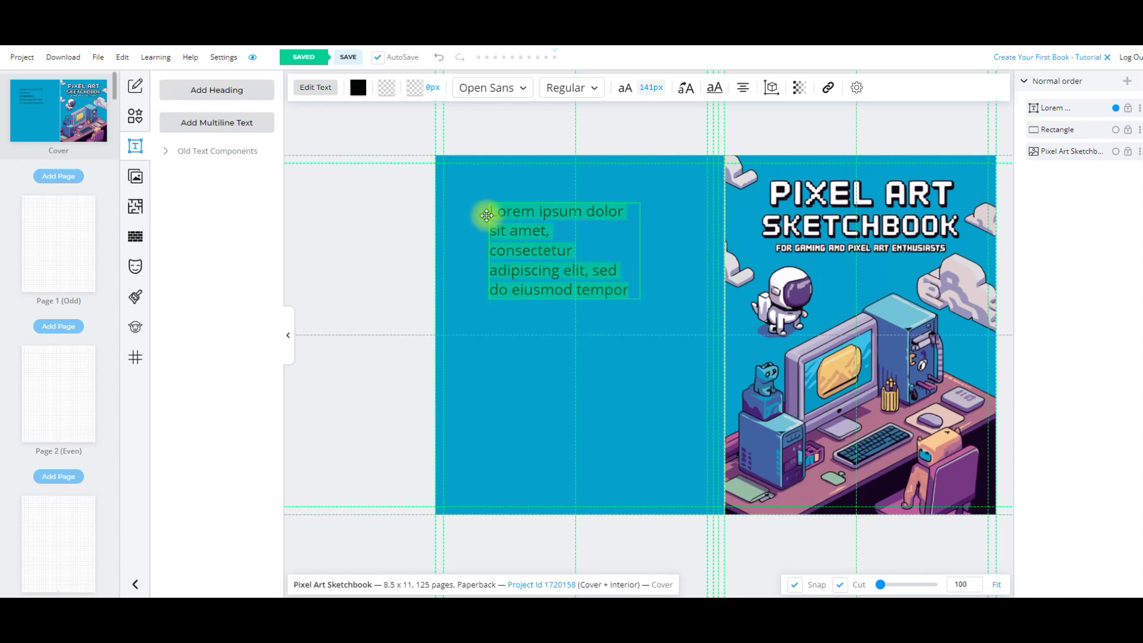
key(ctrl+v)
triple_click(565, 311)
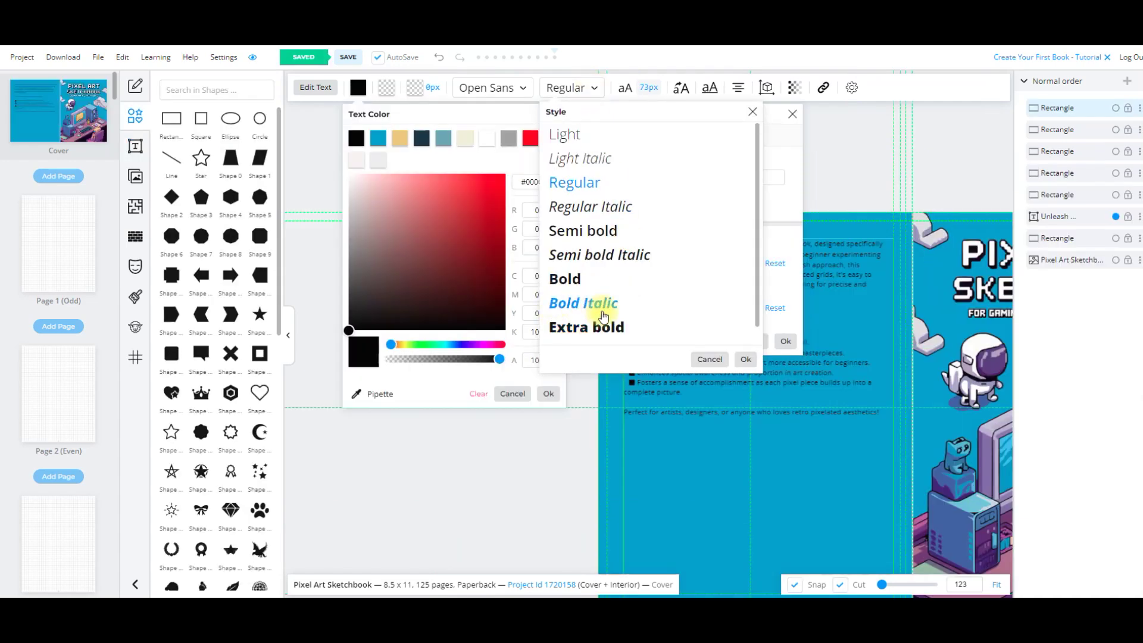
click(876, 129)
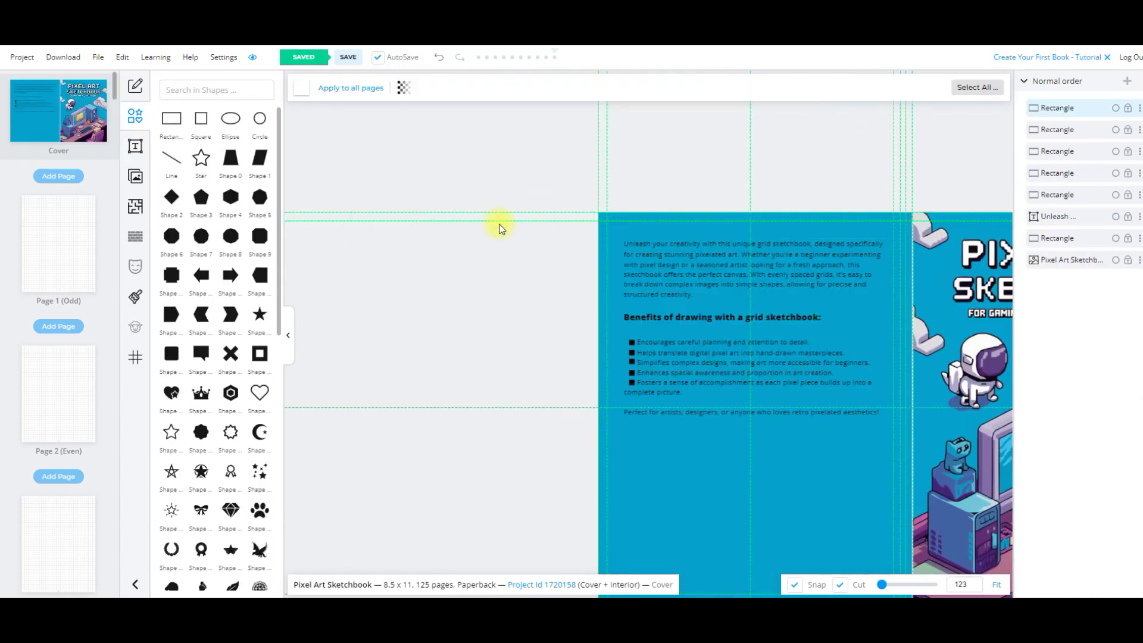
Move the Pixel Art Sketchbook image to the top of the cover's layer order
click(1082, 262)
drag(1081, 266, 1082, 105)
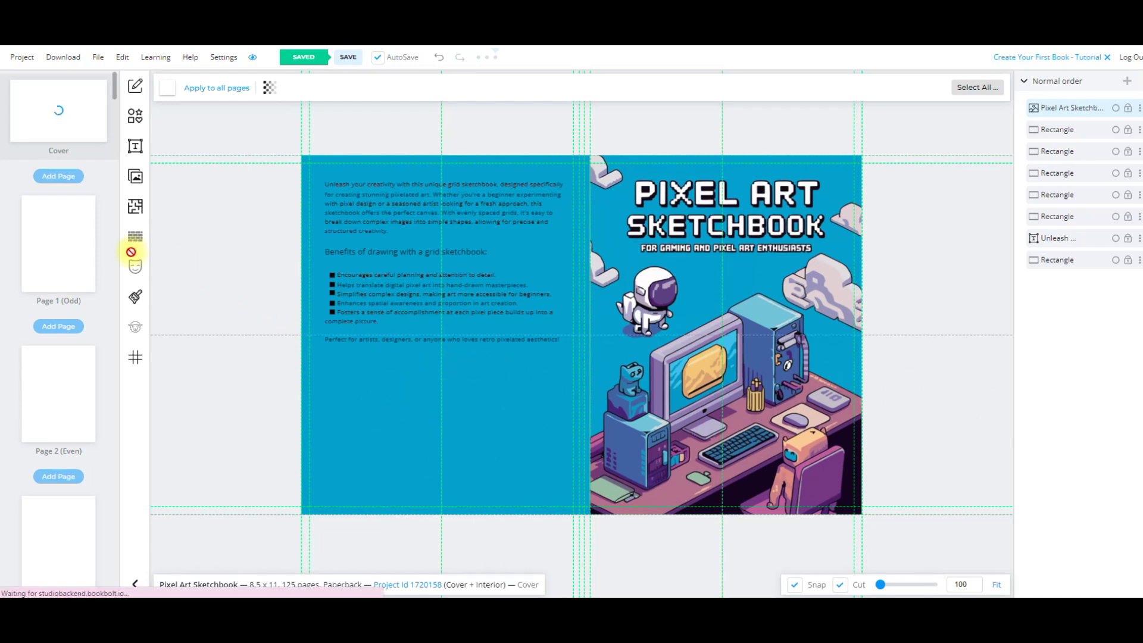
Choose the Graph Paper 4x4 interior template, select all pages except the cover, and open the template's options
click(48, 238)
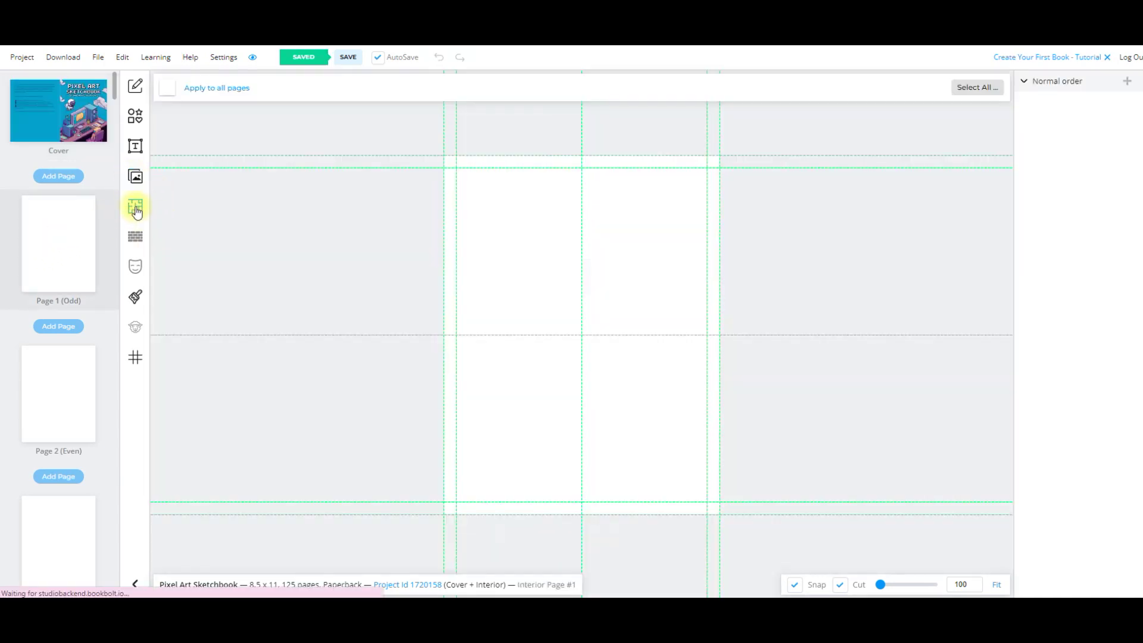
click(135, 207)
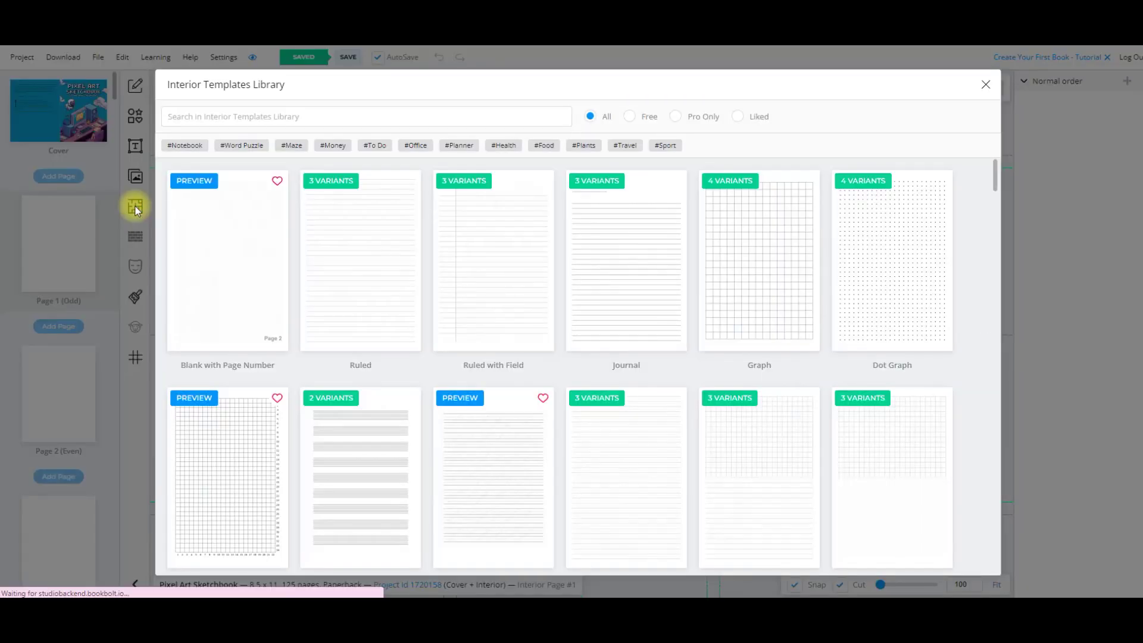
click(774, 243)
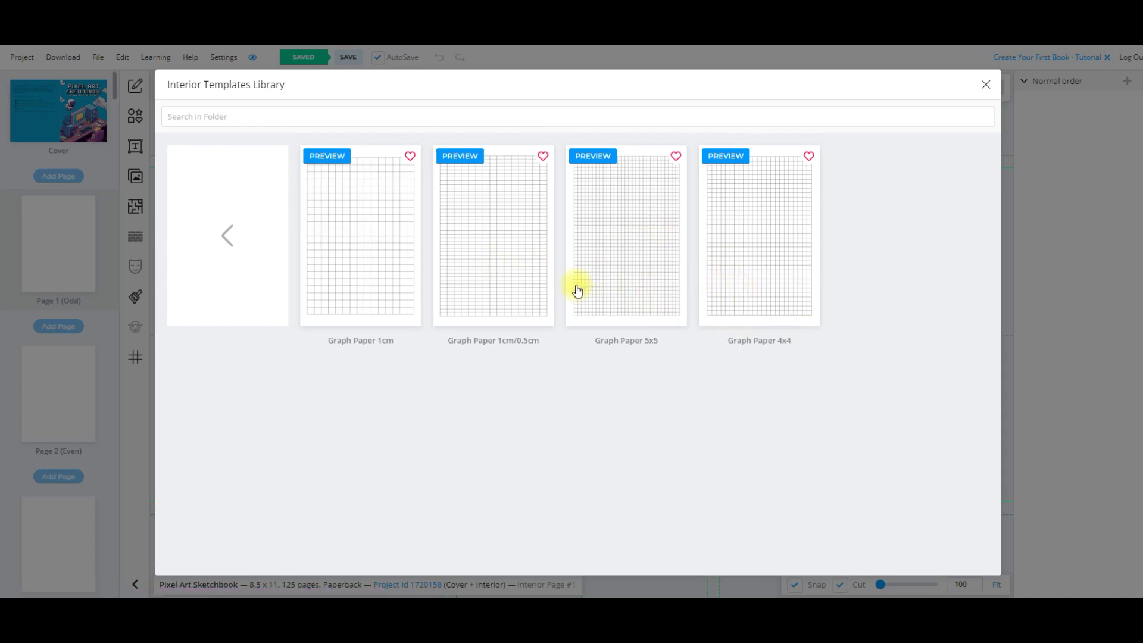
click(768, 260)
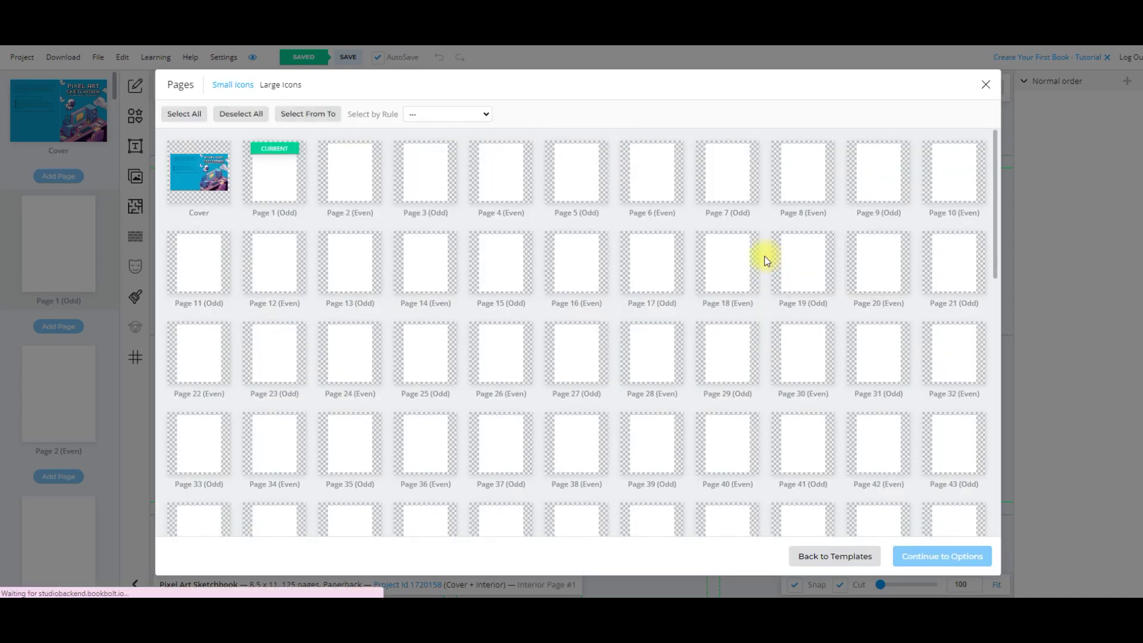
click(184, 114)
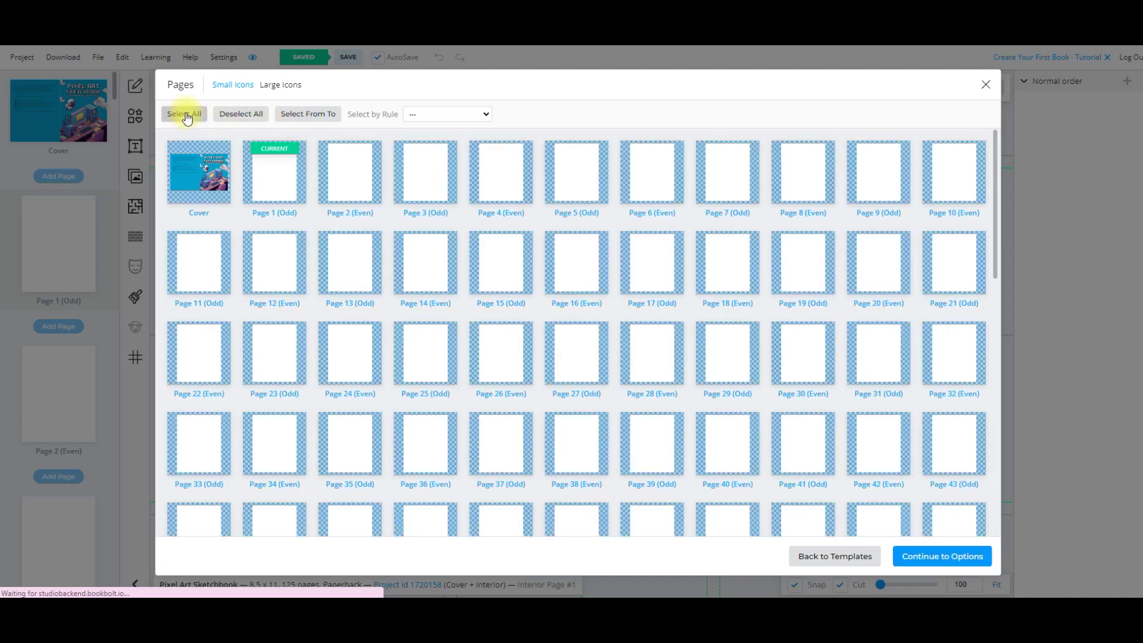
click(212, 169)
click(962, 561)
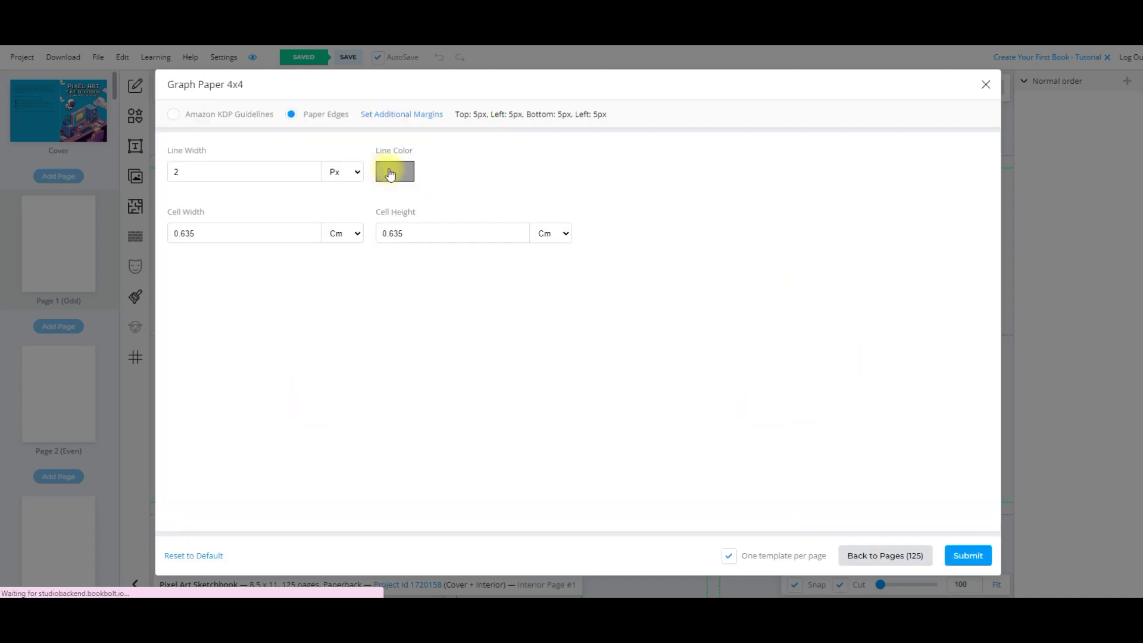
Set a lighter grey line color for the Graph Paper 4x4 template and apply it to the 125 interior pages
click(389, 173)
click(509, 438)
click(585, 473)
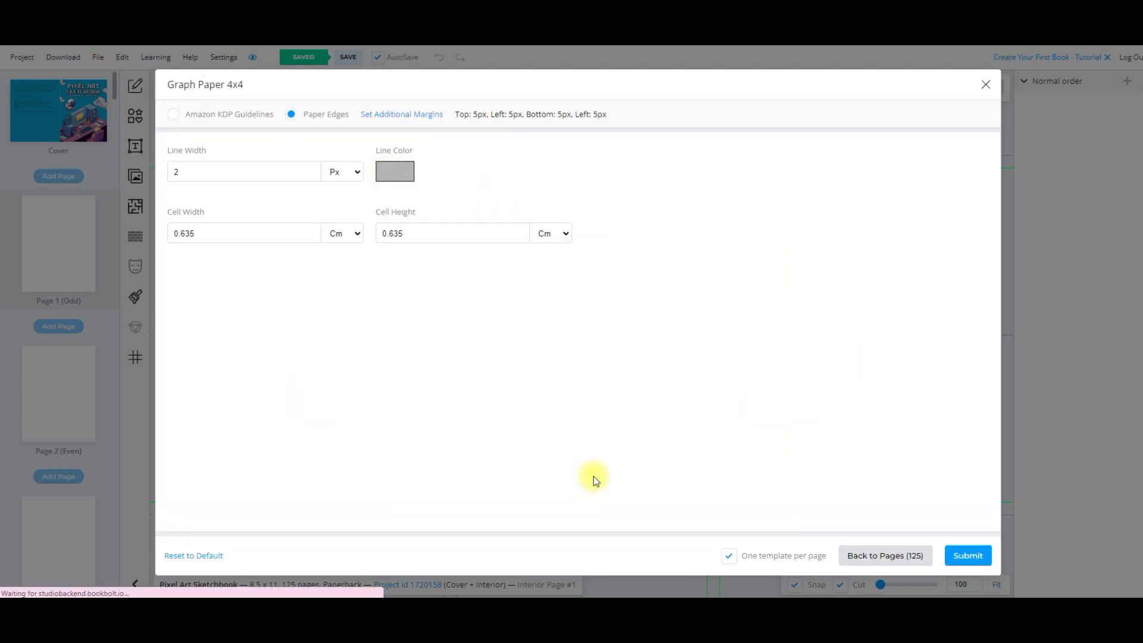
click(975, 553)
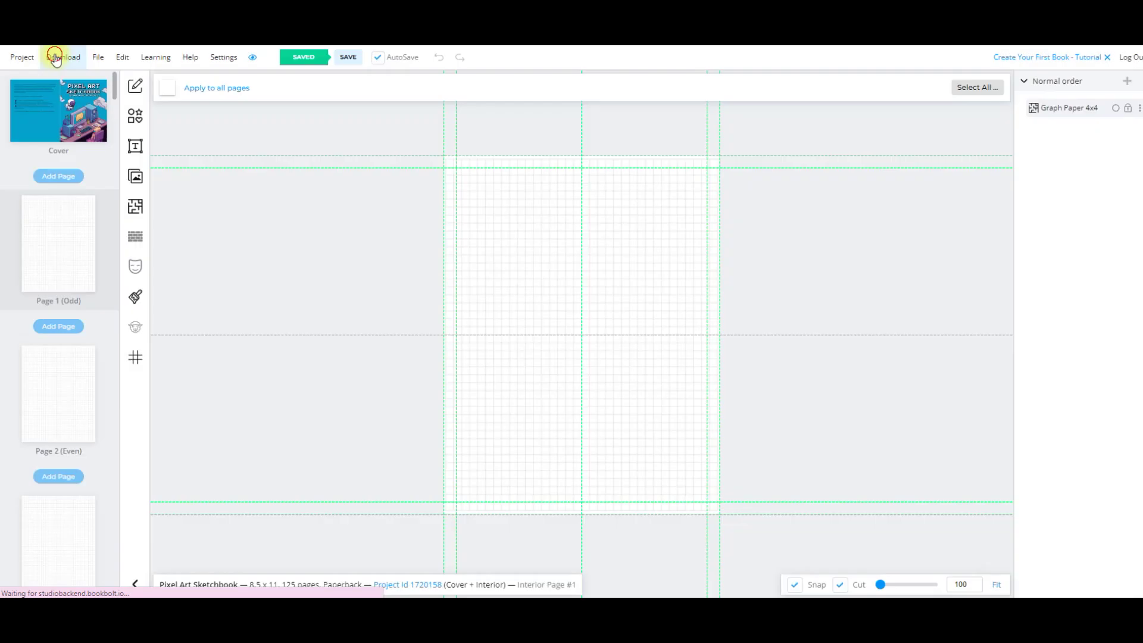
Download the current graph-paper page as a PDF and upload that file to My Uploads with no margins
click(56, 59)
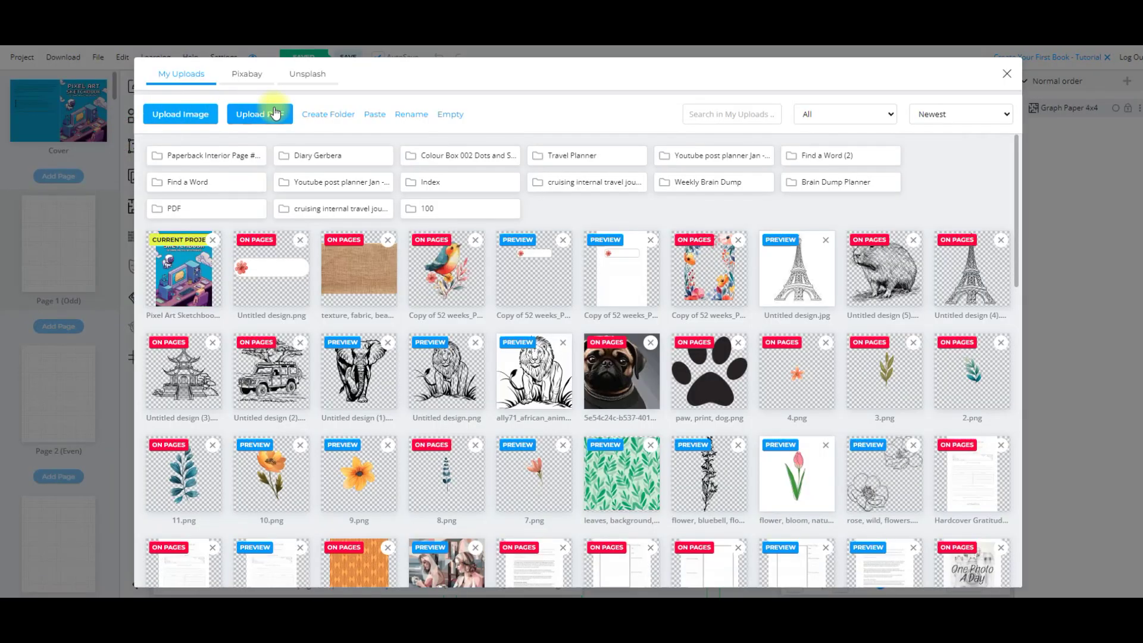
click(267, 113)
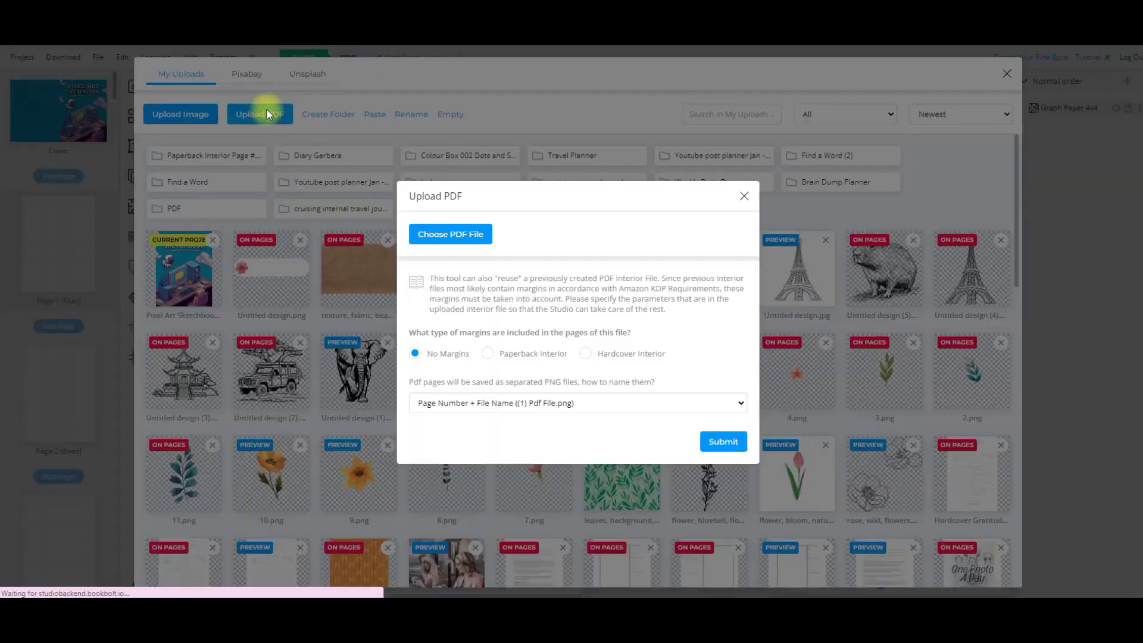
click(468, 234)
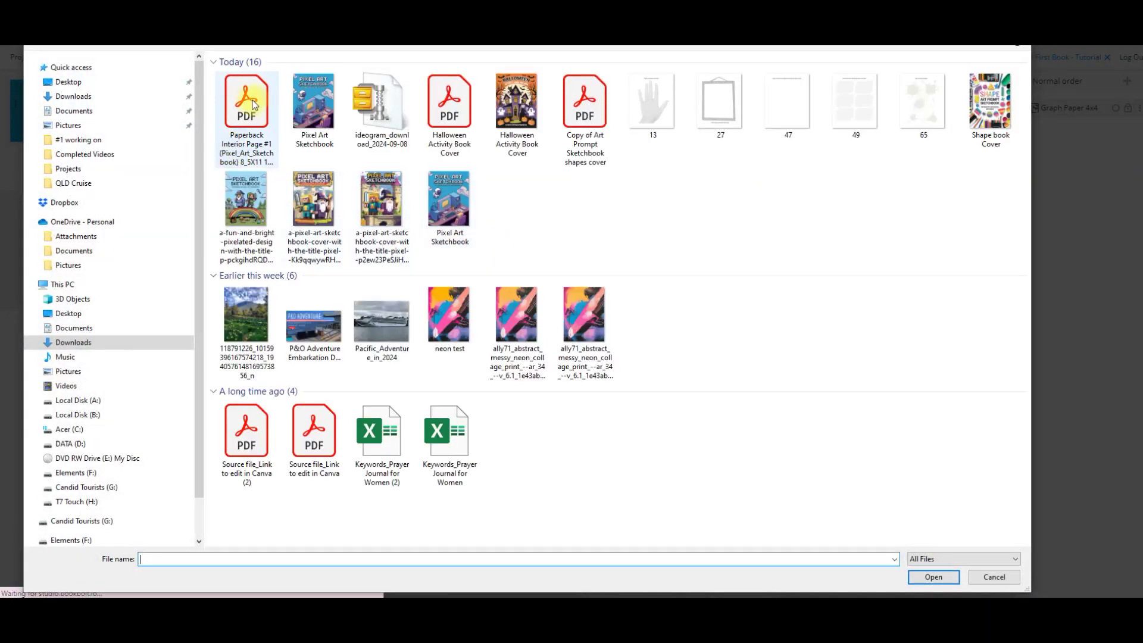
click(235, 149)
click(952, 577)
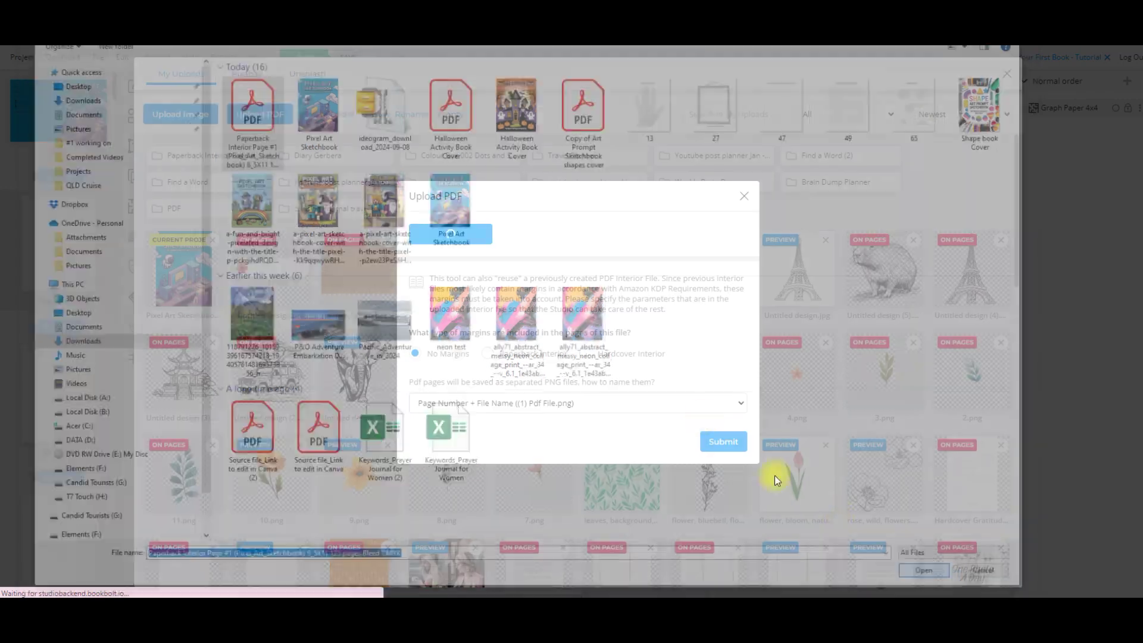
click(722, 450)
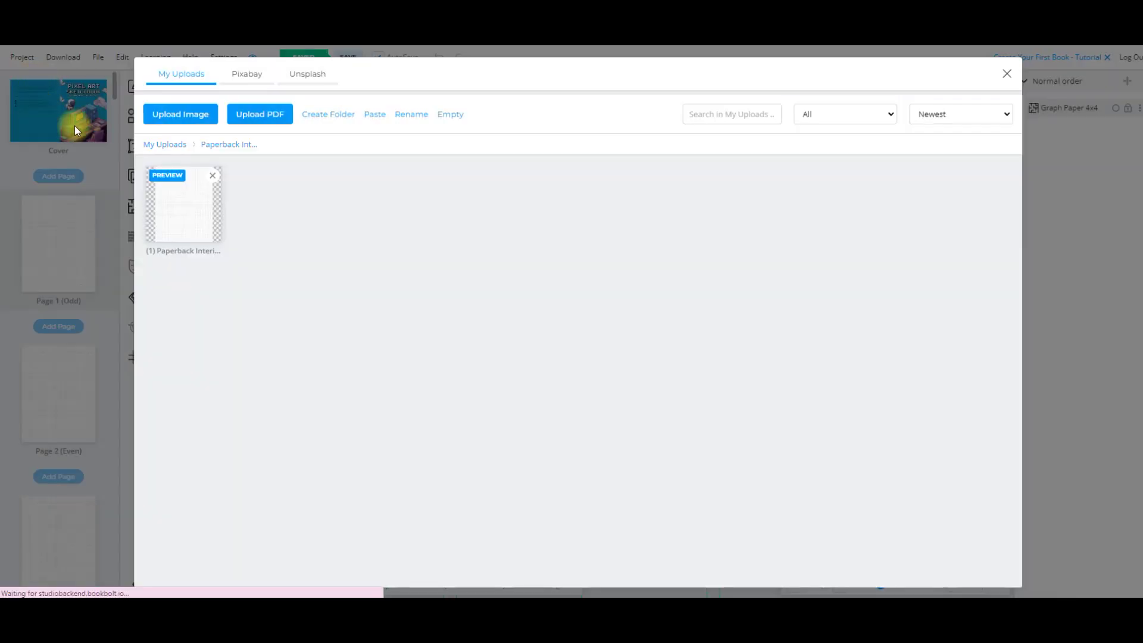
click(1006, 73)
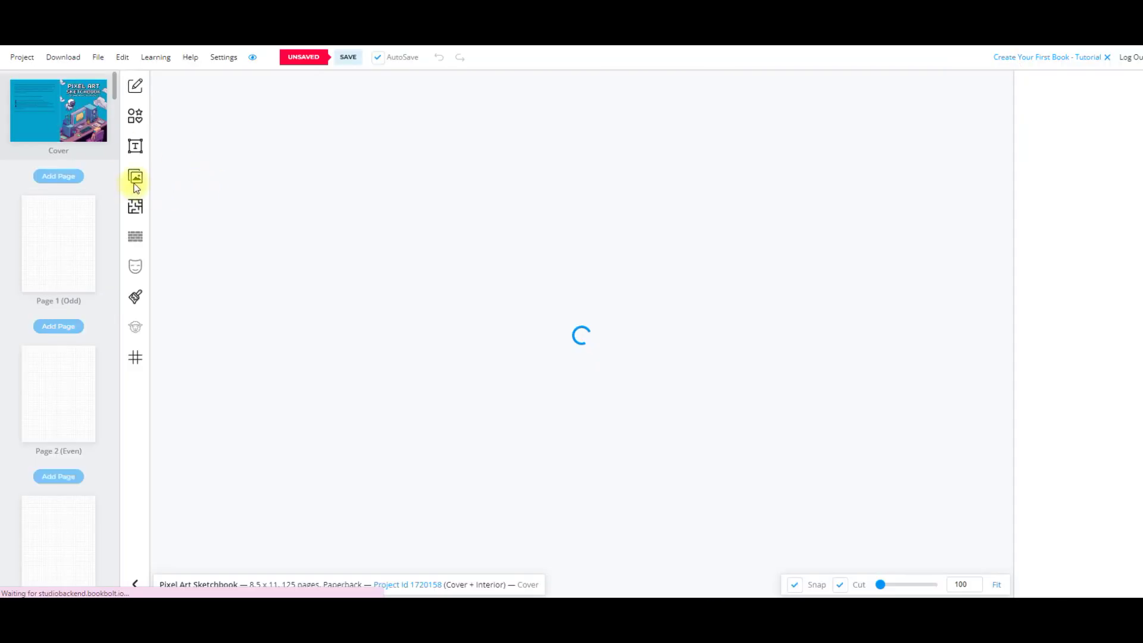
Insert the uploaded graph-paper page on the cover and shrink it to fit below the back-cover blurb, aligned with the text's left edge
click(135, 176)
click(191, 205)
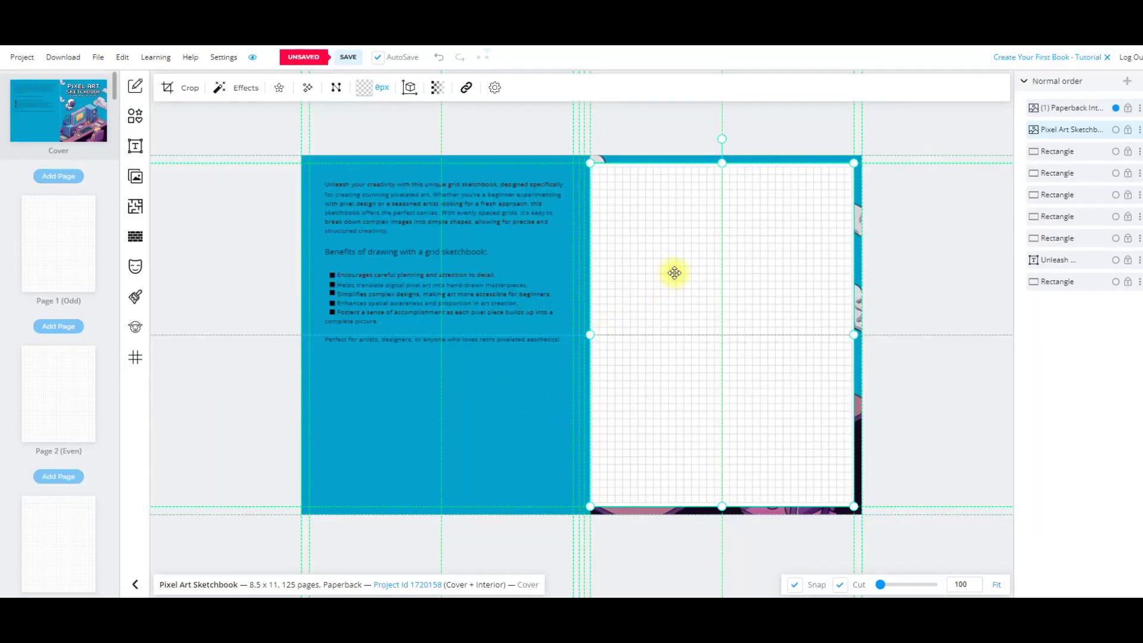
drag(673, 270, 472, 273)
drag(650, 169, 459, 376)
drag(410, 422, 348, 380)
drag(407, 463, 428, 488)
click(921, 340)
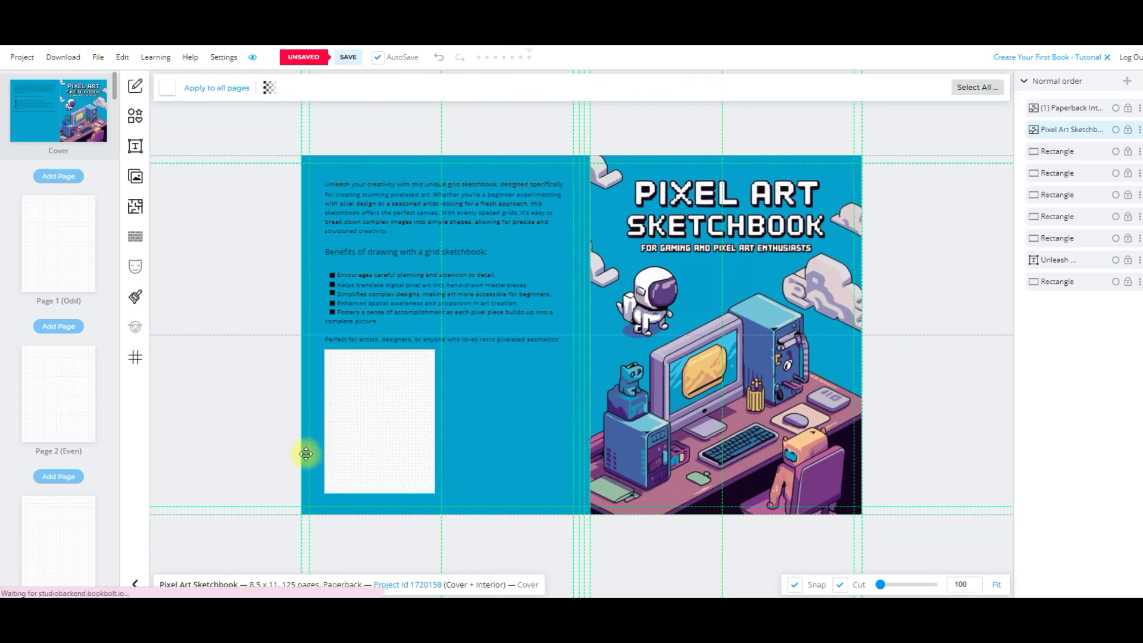
Add a multiline text reading "4x4 Grid Size" and place it in the middle of the back cover's graph-paper preview
drag(891, 588, 883, 585)
click(326, 411)
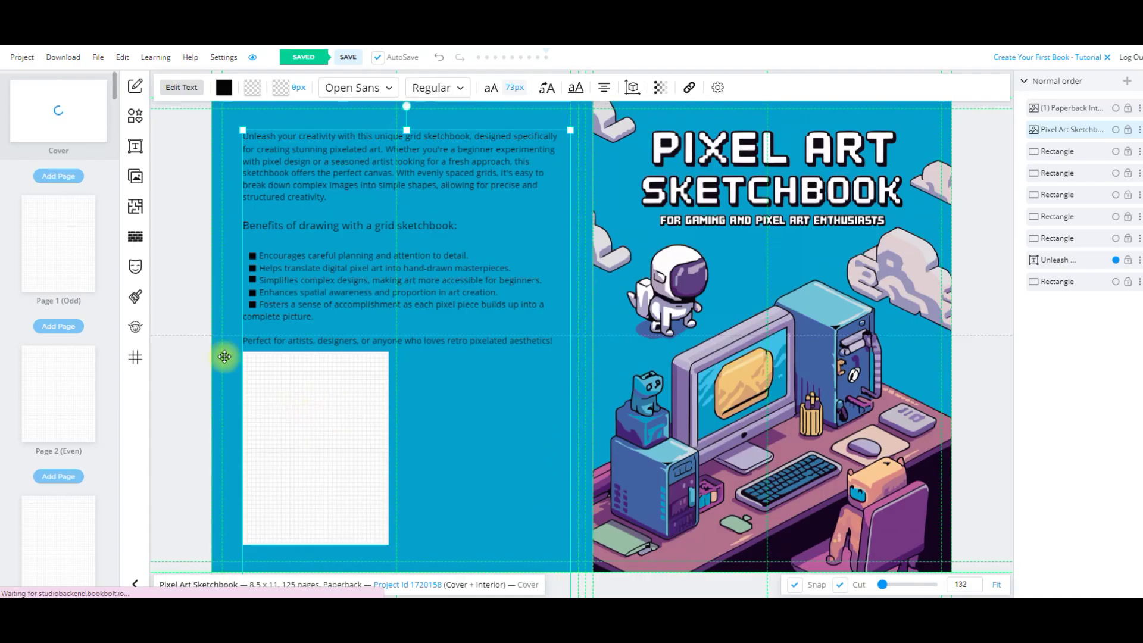
click(136, 146)
click(205, 122)
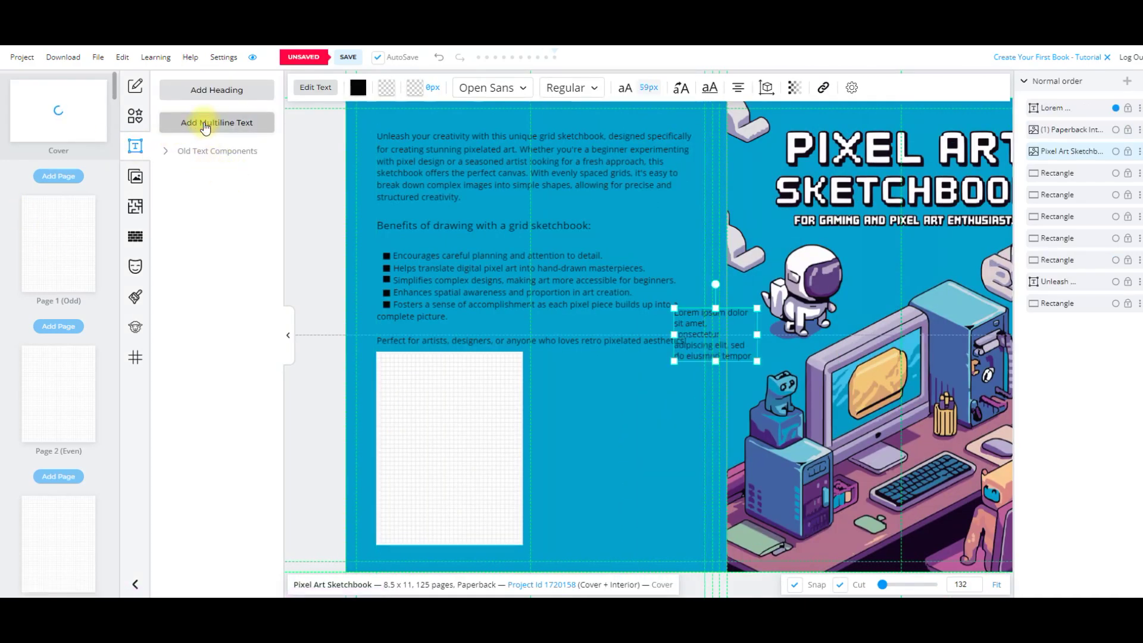
drag(702, 351, 429, 506)
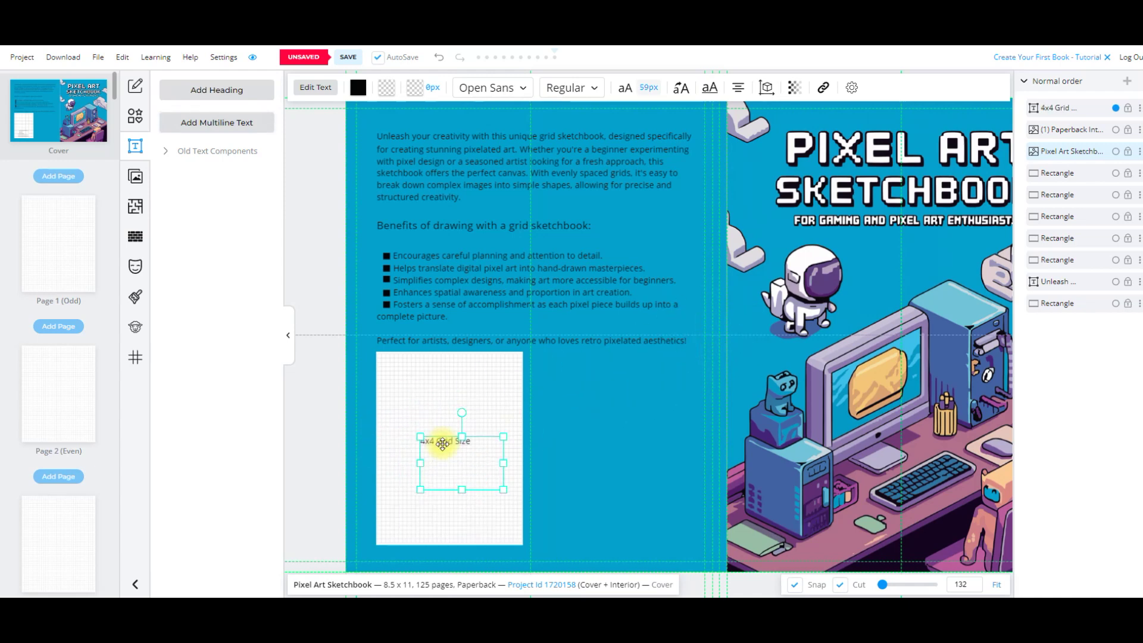
drag(441, 441, 443, 448)
click(648, 462)
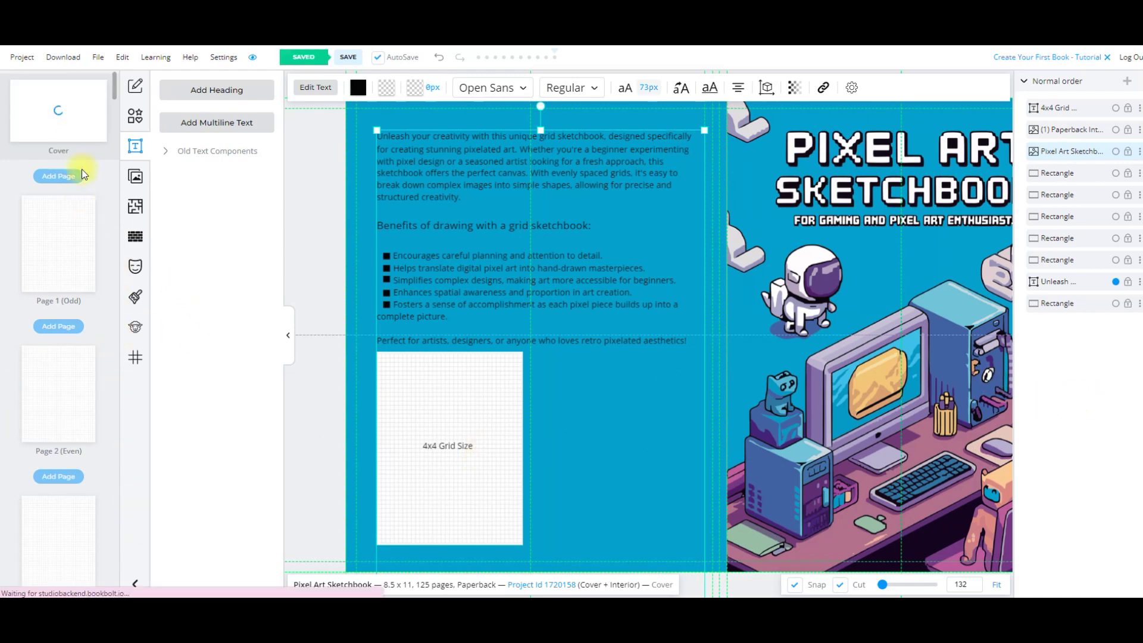
Download the whole current project in CMYK for printed books
click(63, 57)
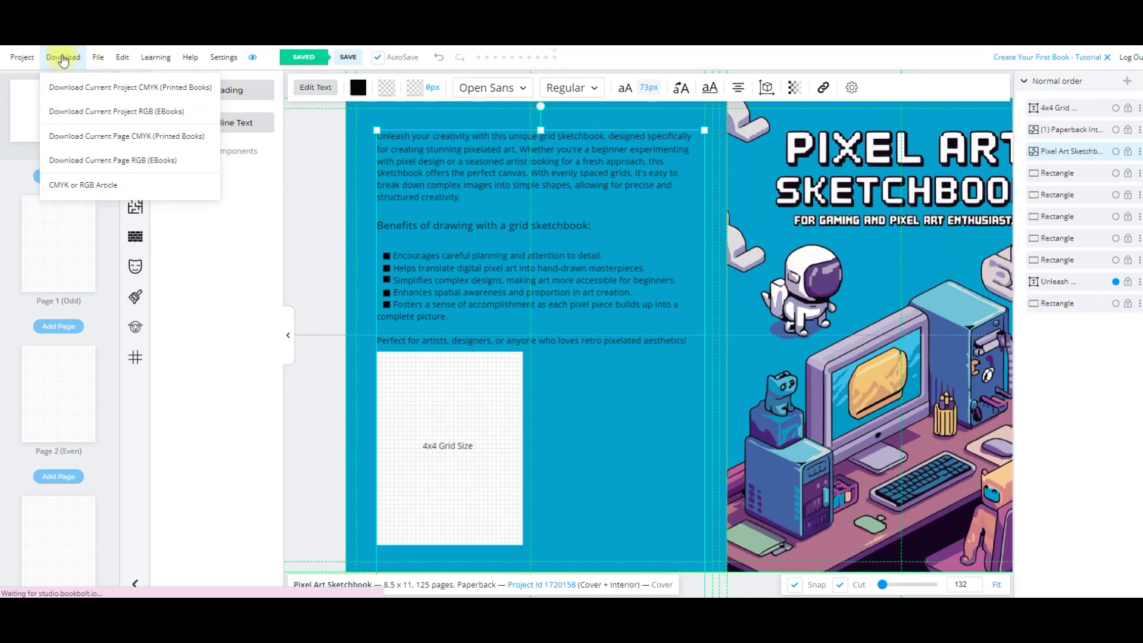
click(95, 89)
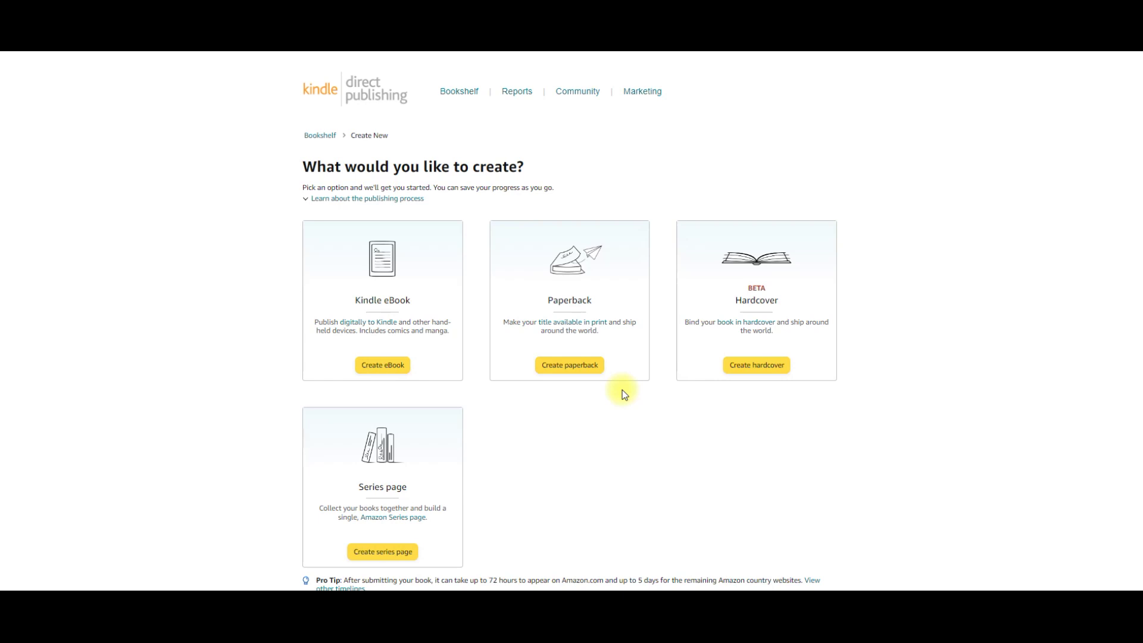
Create a new paperback in Kindle Direct Publishing with the title "Pixel Art Sketchbook" and fill in its subtitle
click(574, 365)
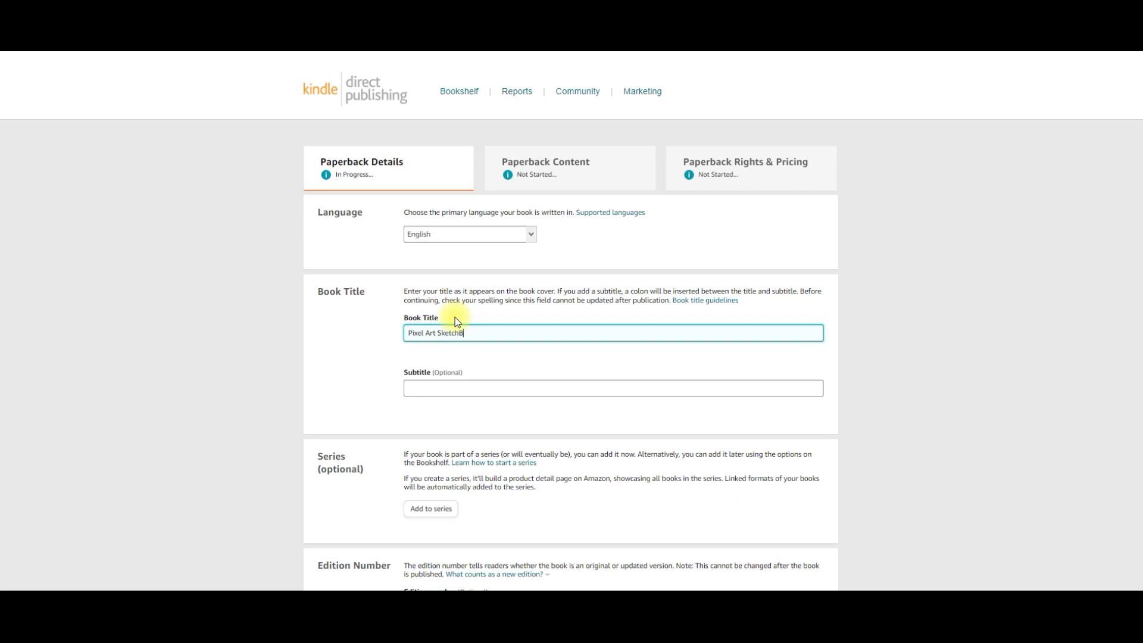
click(440, 388)
text(Fo)
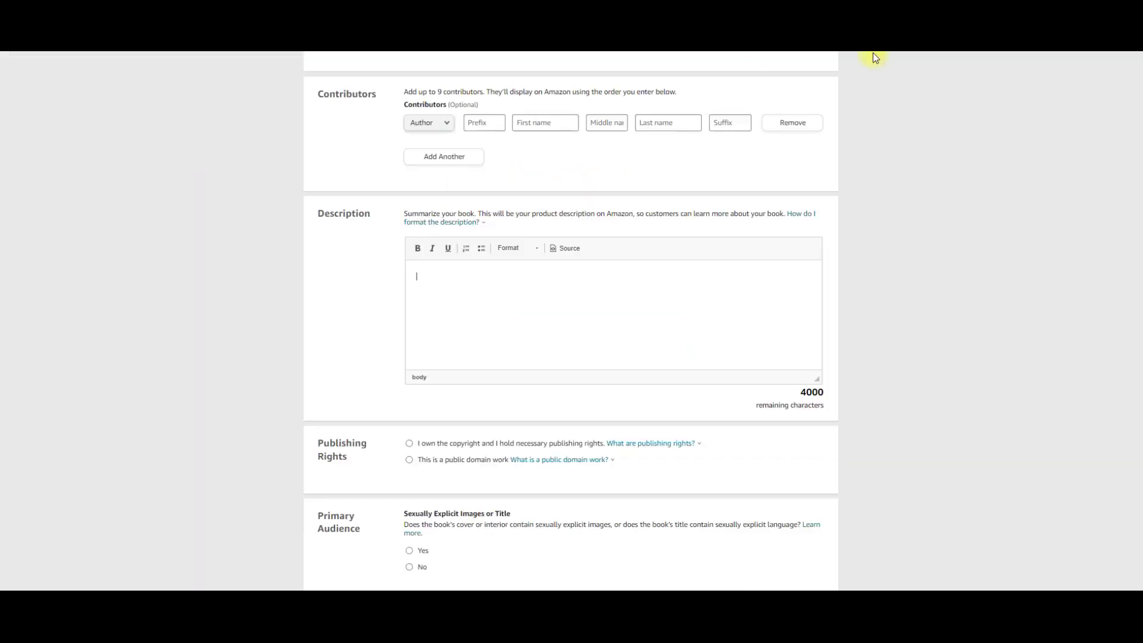
Paste the SEO-enhanced book summary from ChatGPT, with its key features list, as the book's description
key(ctrl+v)
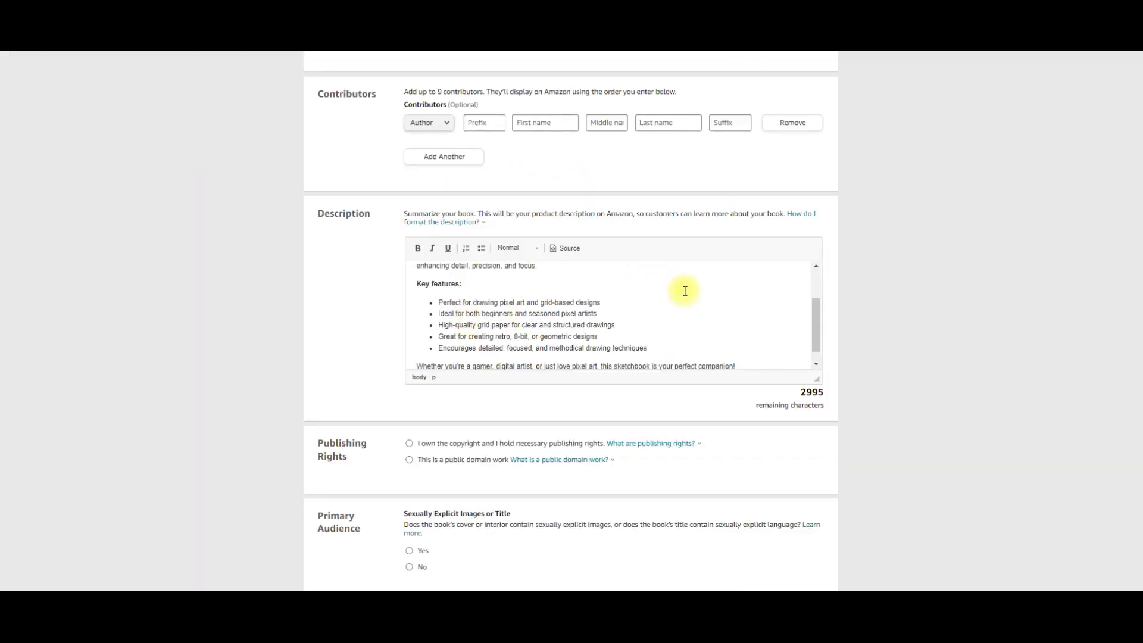
scroll(684, 289, up, 5)
Check a competing sketchbook listing on Amazon and save the Arts & Photography categories Artists' Books, Drawing General and Other Media Video Games
scroll(463, 273, down, 15)
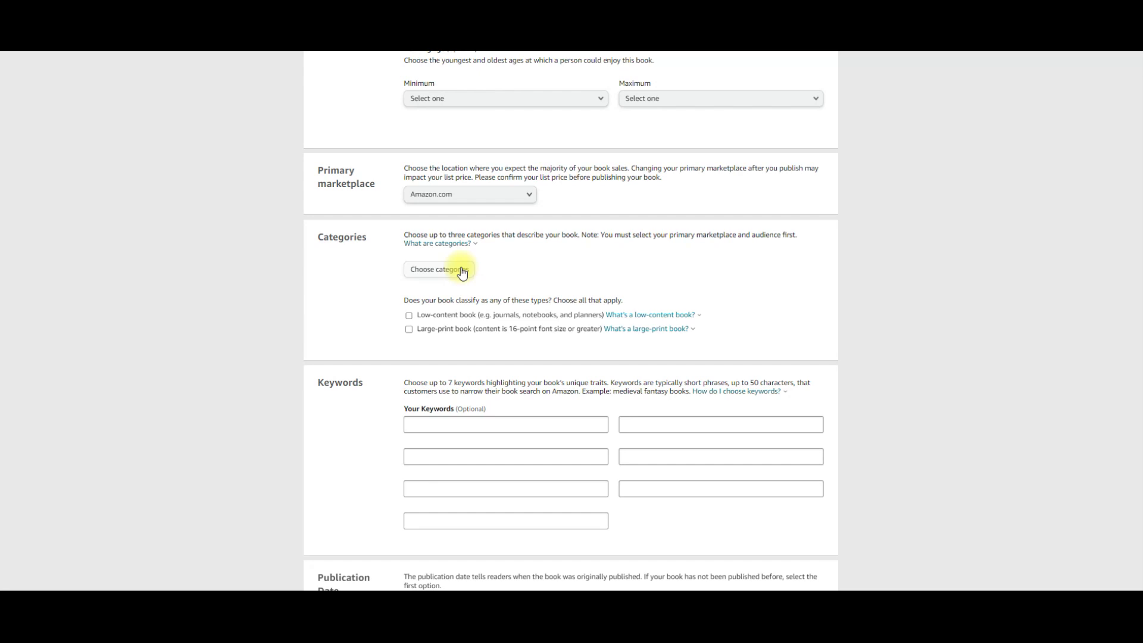
click(463, 273)
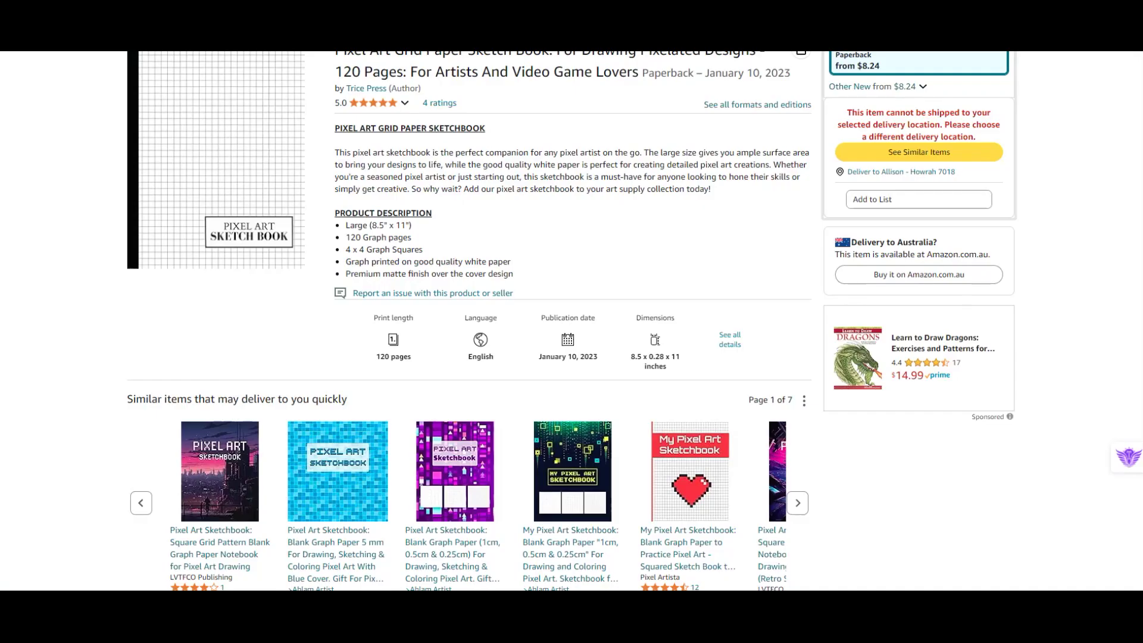
scroll(440, 285, down, 15)
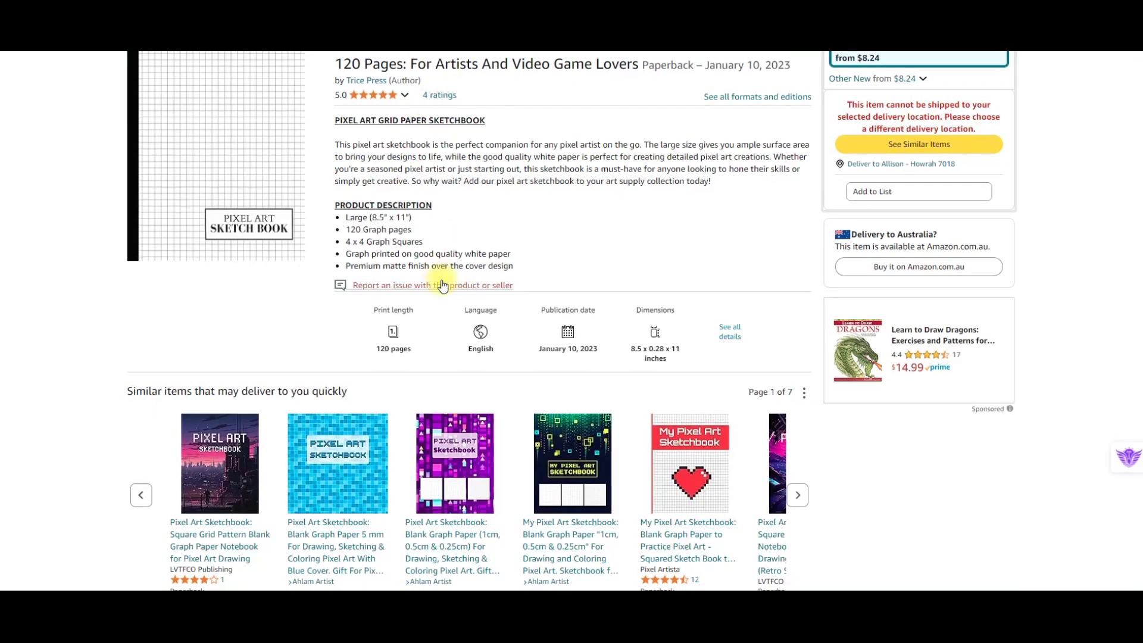
scroll(442, 289, down, 4)
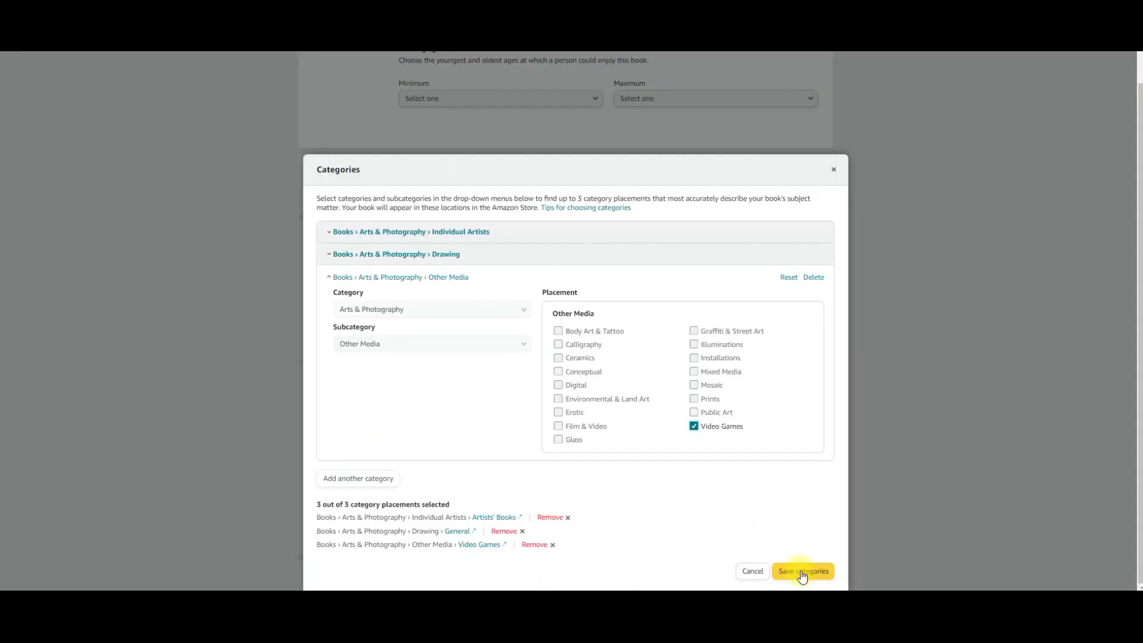
click(797, 567)
Enter the keywords pixel grid drawing book, retro art sketchbook, drawing in pixels, pixel art design, 8 bit drawing sketchbook, pixelated design notebook, grid paper for pixel artists
scroll(692, 469, down, 4)
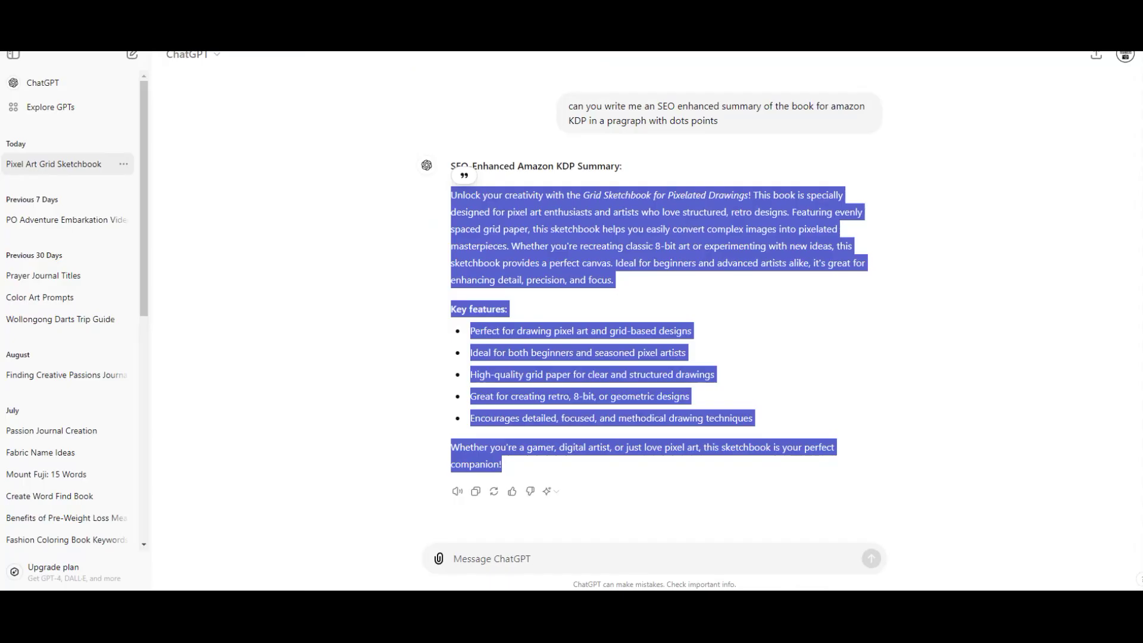
scroll(970, 271, up, 7)
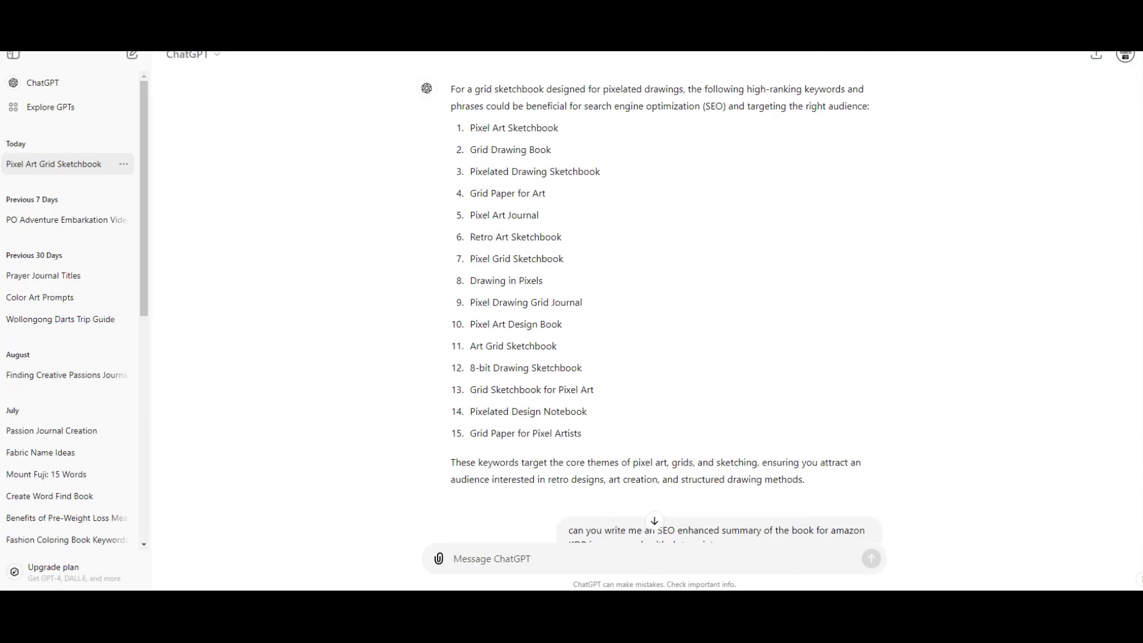
drag(958, 51, 866, 51)
drag(509, 239, 760, 237)
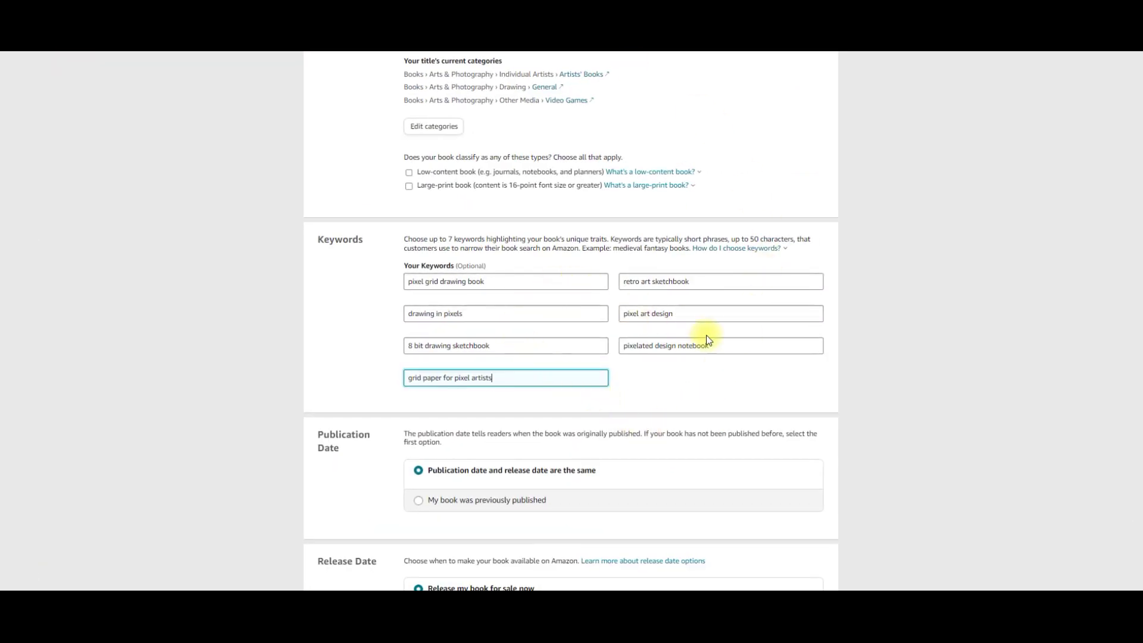
scroll(657, 369, down, 4)
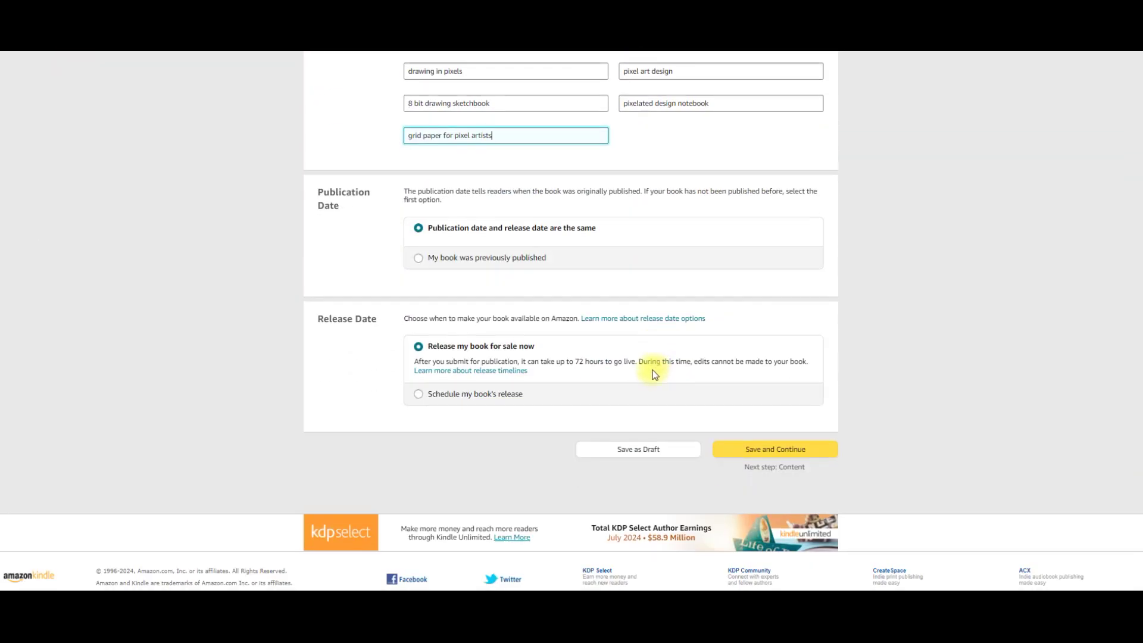
Save the paperback details, return to them and classify the book as low-content
click(773, 450)
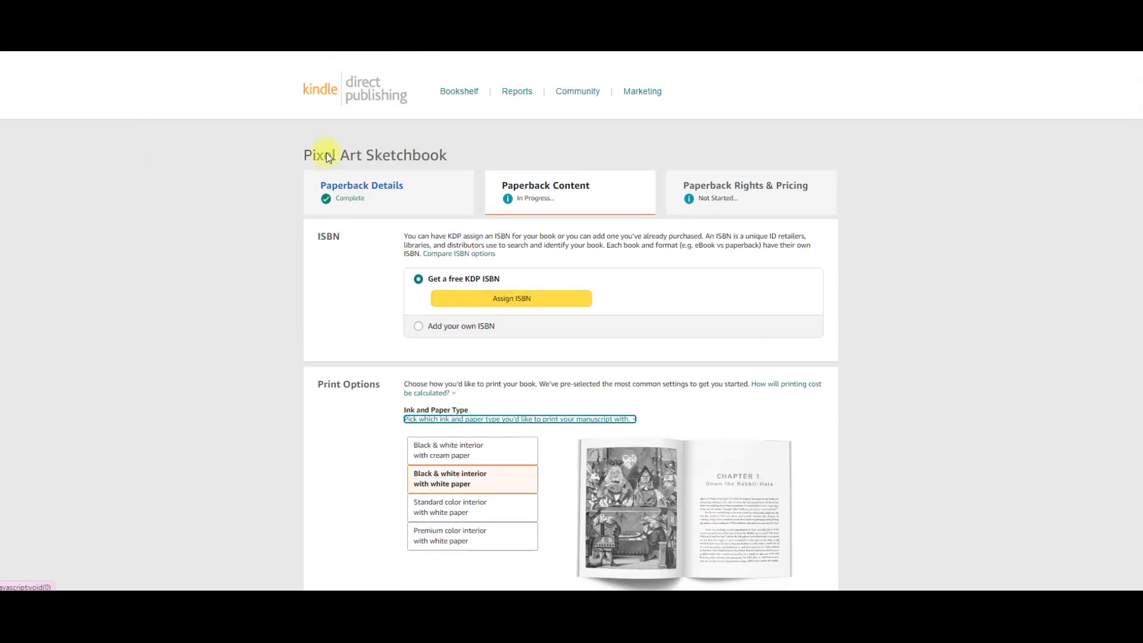
scroll(653, 388, down, 10)
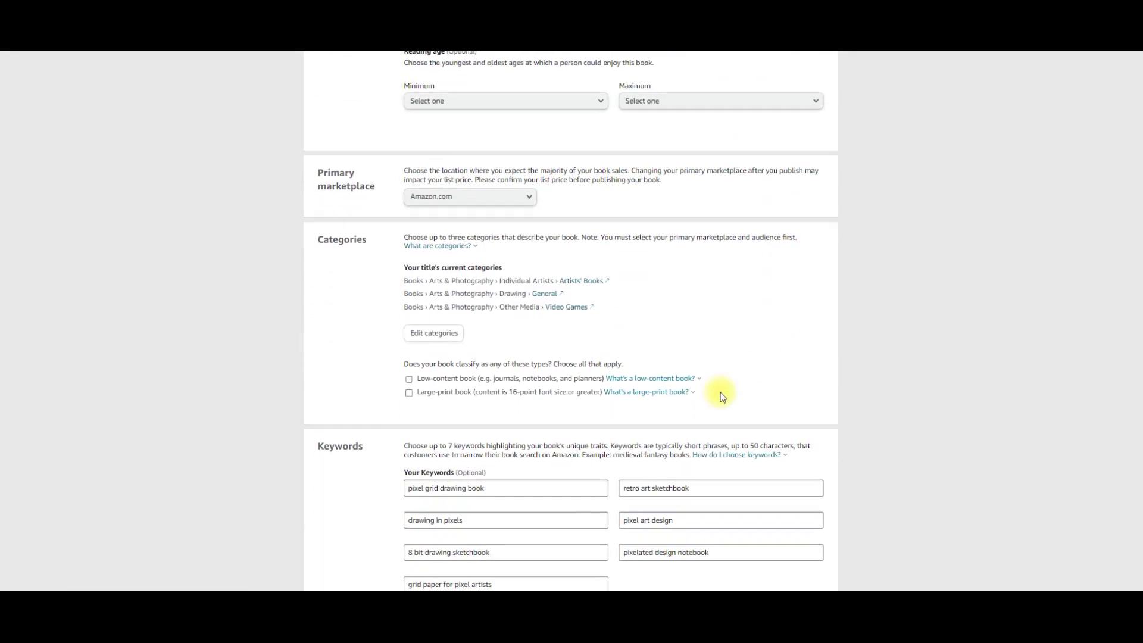
click(410, 378)
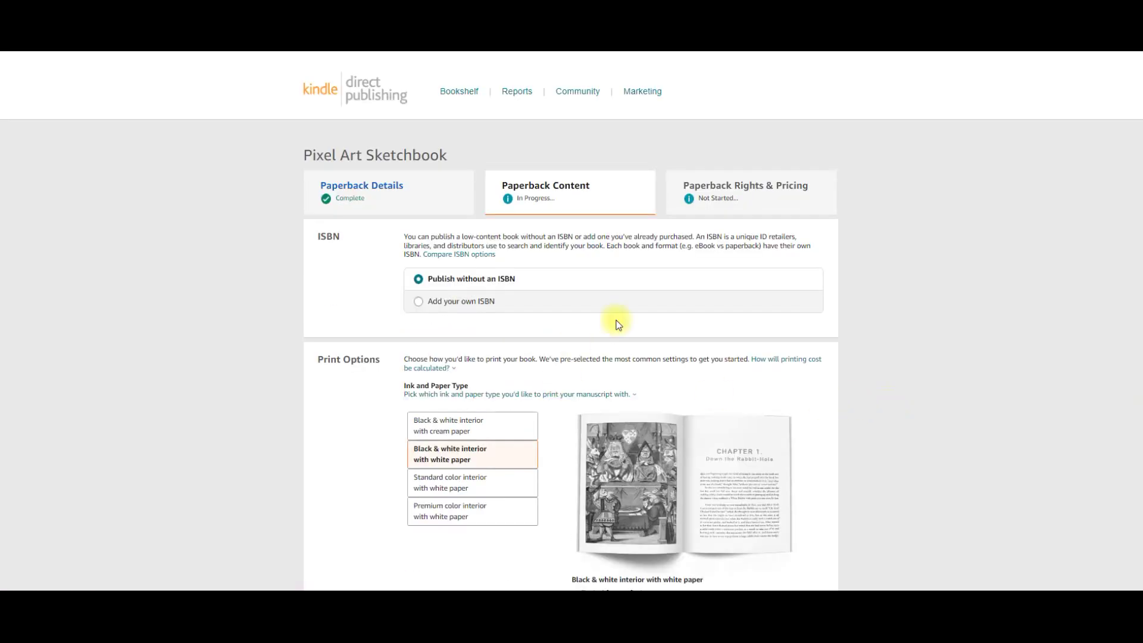
Set the paperback's trim size to 8.5 x 11 in and its bleed setting to Bleed (PDF only)
scroll(672, 347, down, 6)
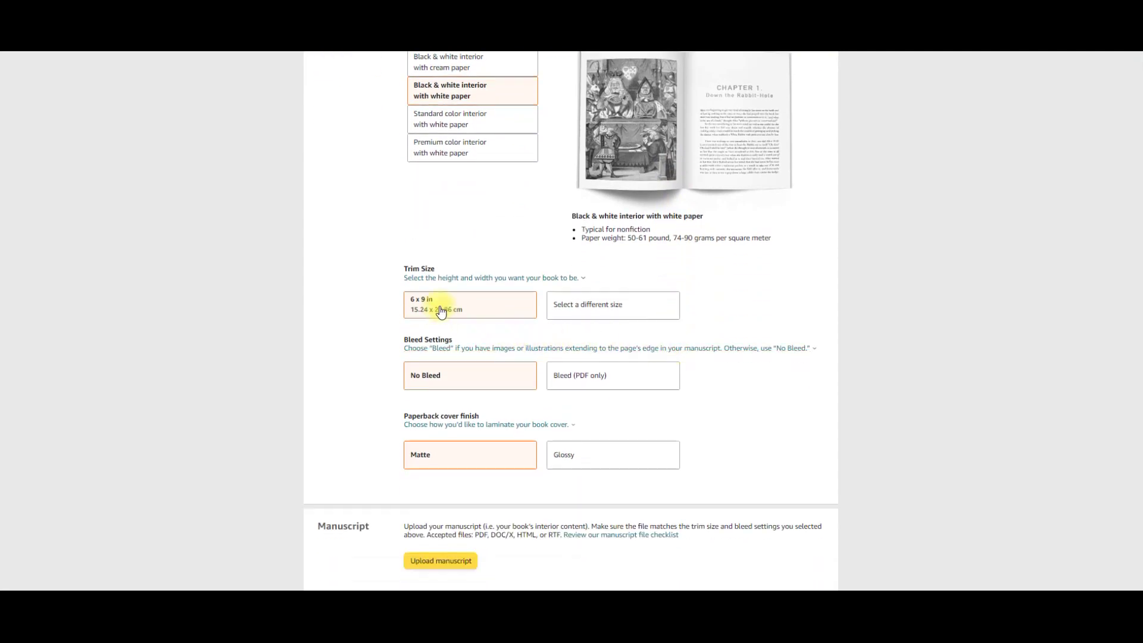
click(608, 304)
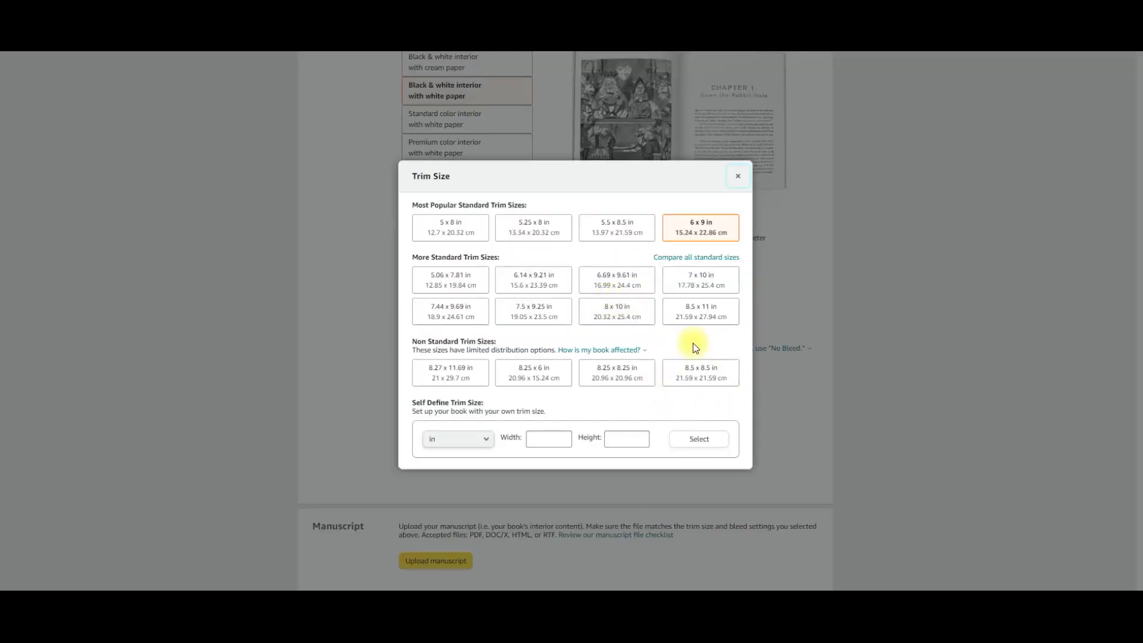
click(693, 310)
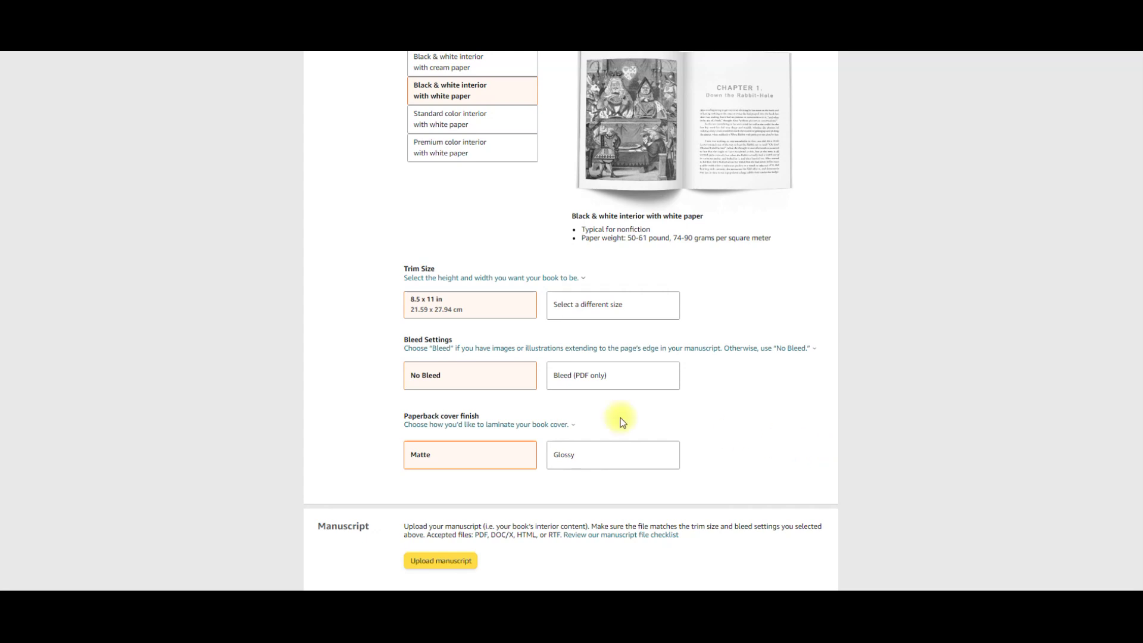
click(576, 381)
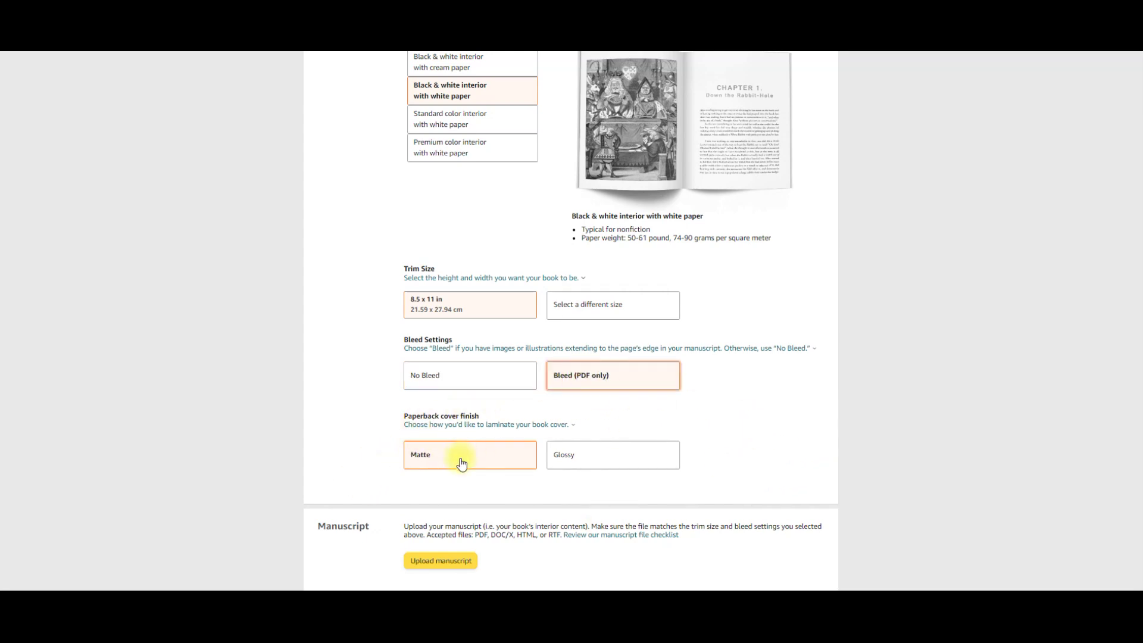
scroll(755, 444, down, 5)
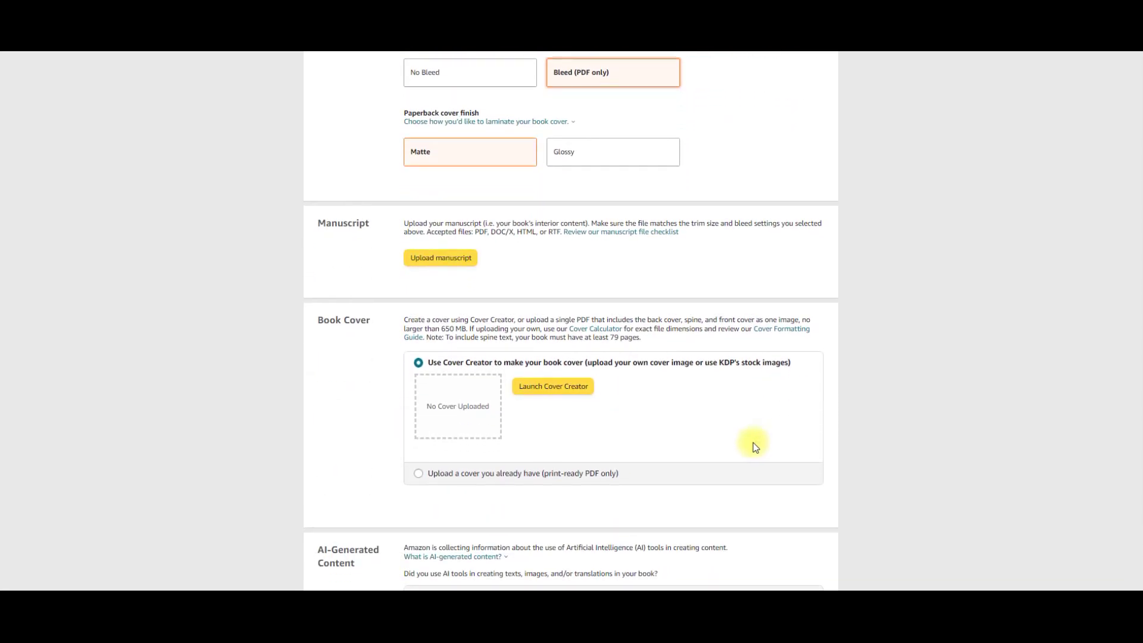
Unzip the Pixel_Art_Sketchbook 1720158 (CMYK) archive in Downloads and upload the extracted Paperback Interior PDF as the manuscript
click(442, 257)
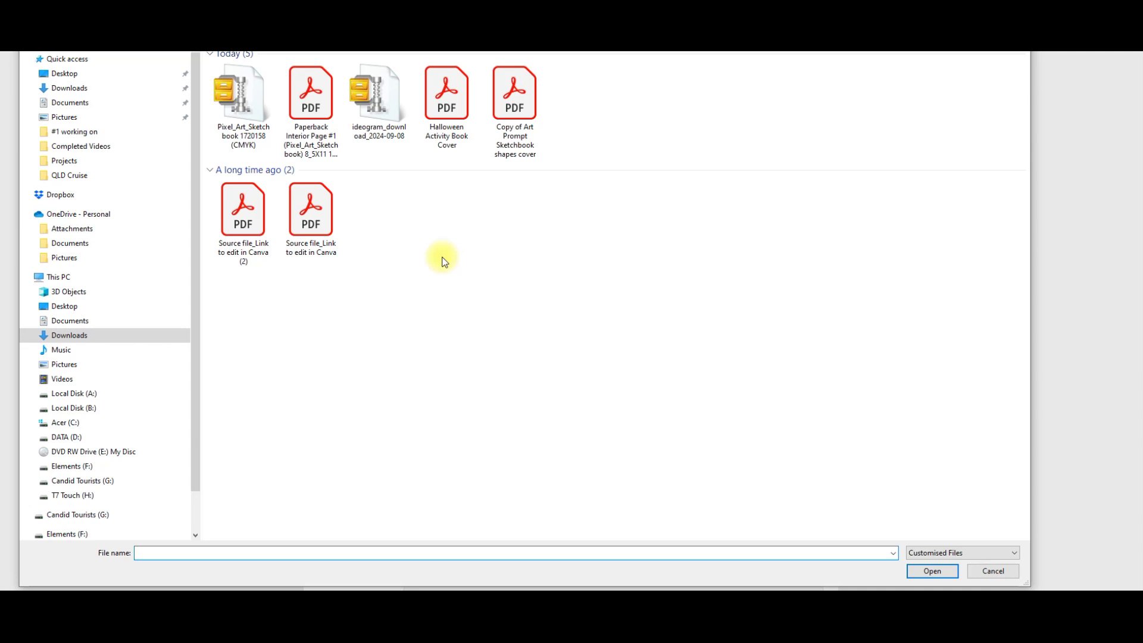
right_click(242, 90)
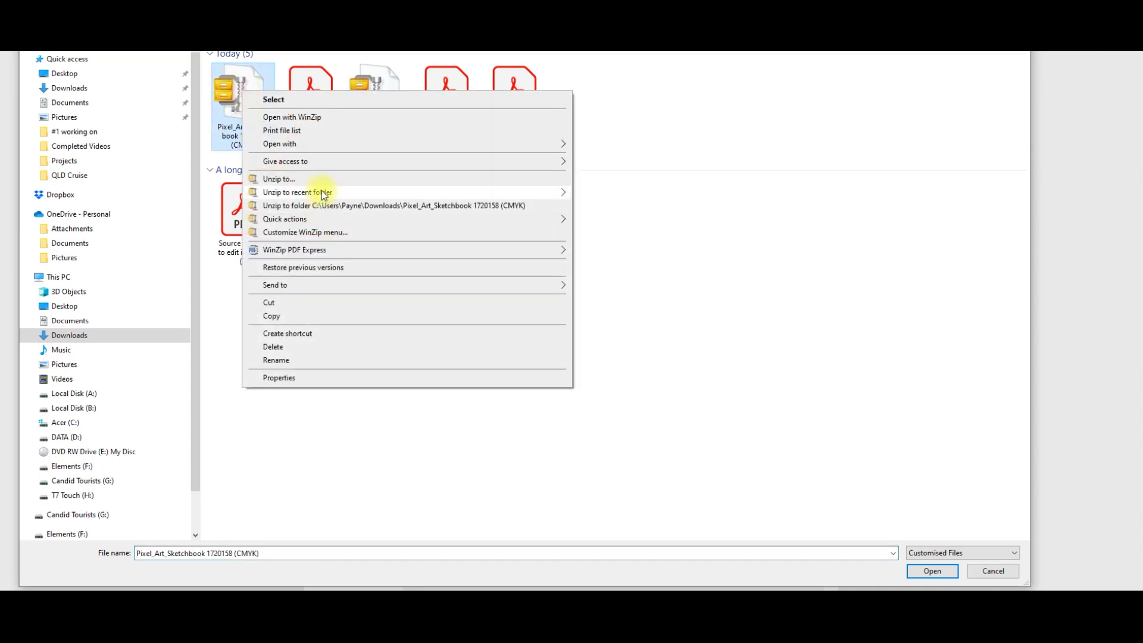
mouse_move(518, 190)
click(637, 191)
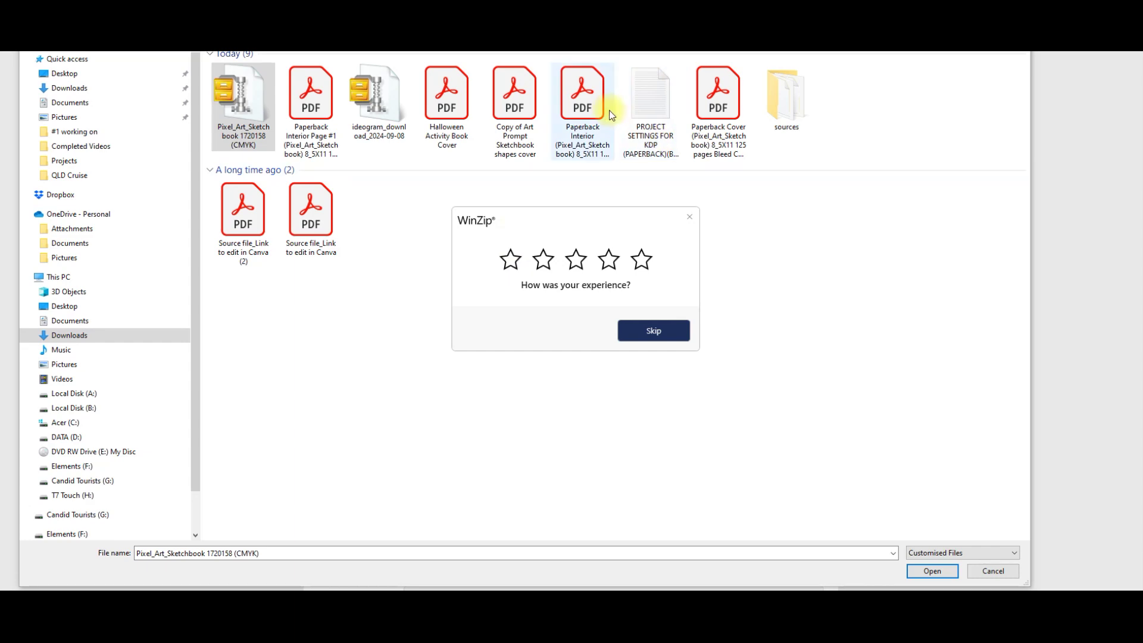
click(588, 101)
click(932, 570)
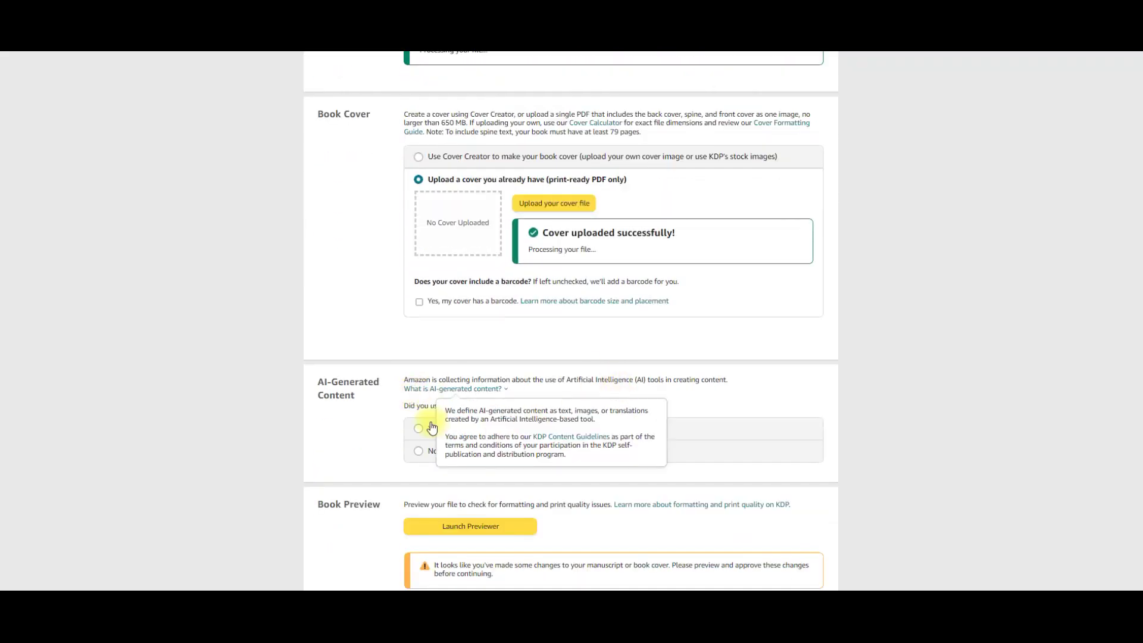
Declare AI use: some text sections with minimal or no editing, one or a few ideogram images, no translations, and fill in the text tool
scroll(393, 405, down, 3)
click(420, 248)
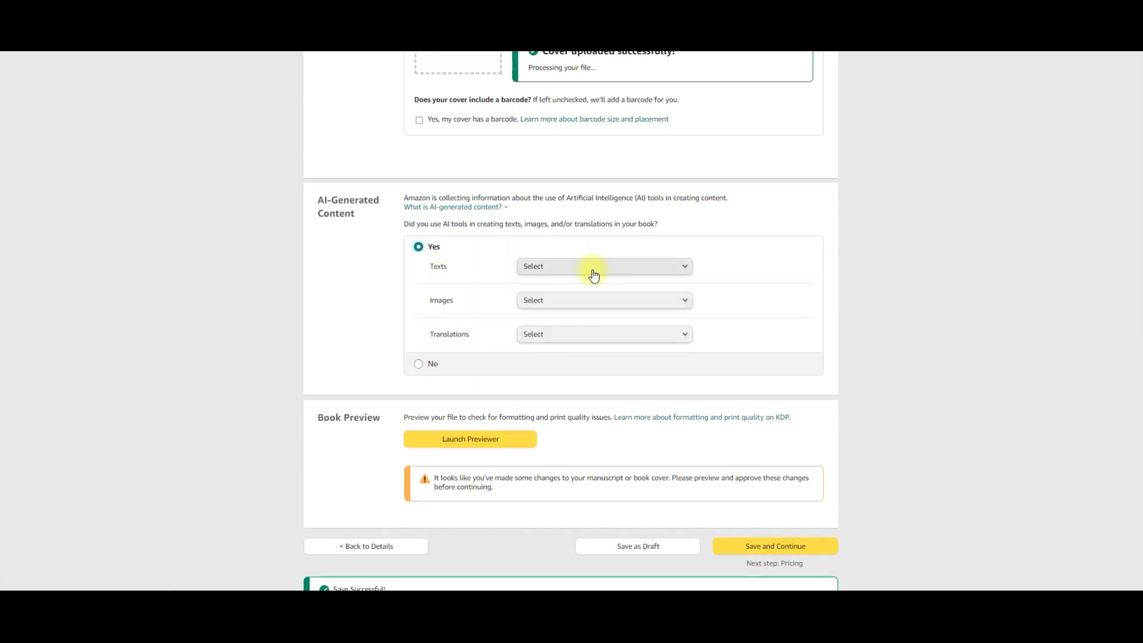
click(569, 242)
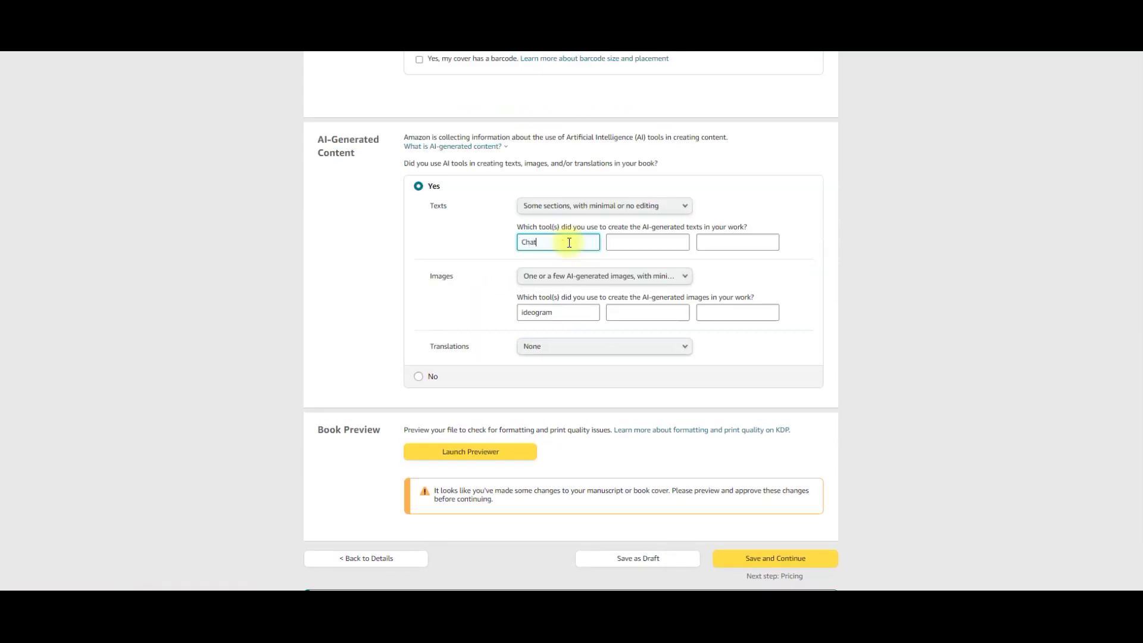